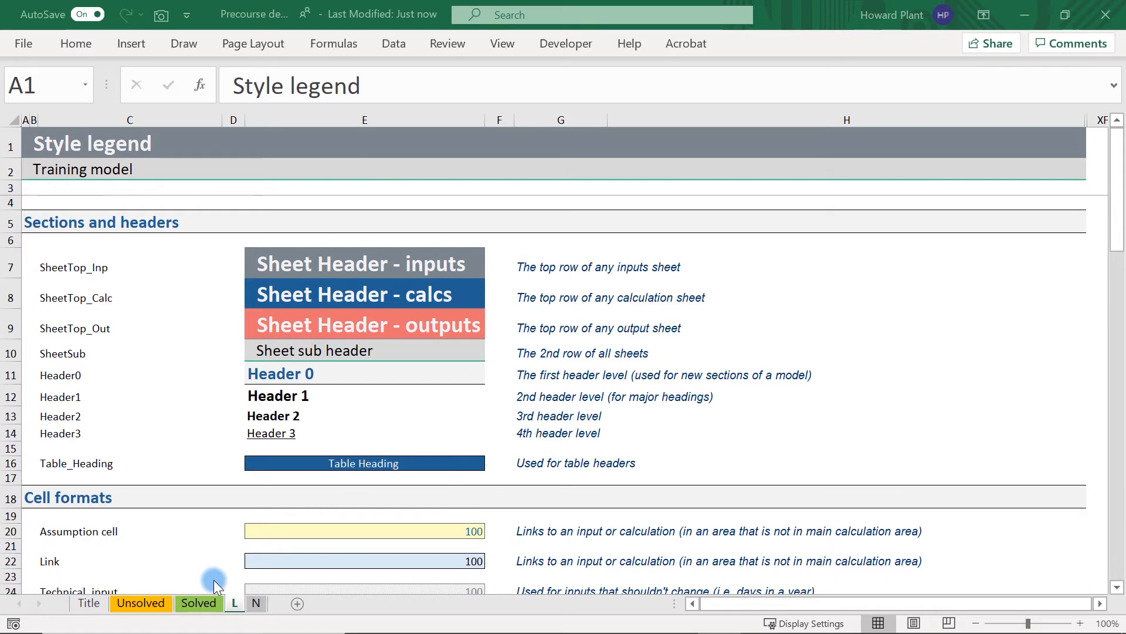
Examine the style legend's name, sample and description columns, down to the Cell formats section
{"action": "left_click", "coordinate": [102, 117]}
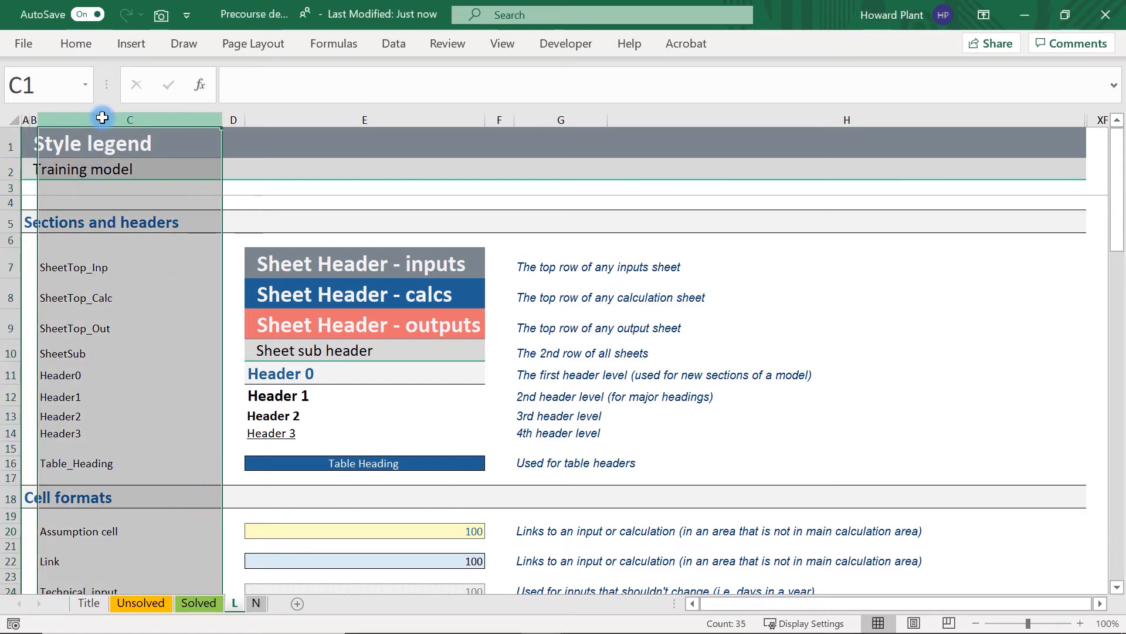
{"action": "left_click", "coordinate": [318, 118]}
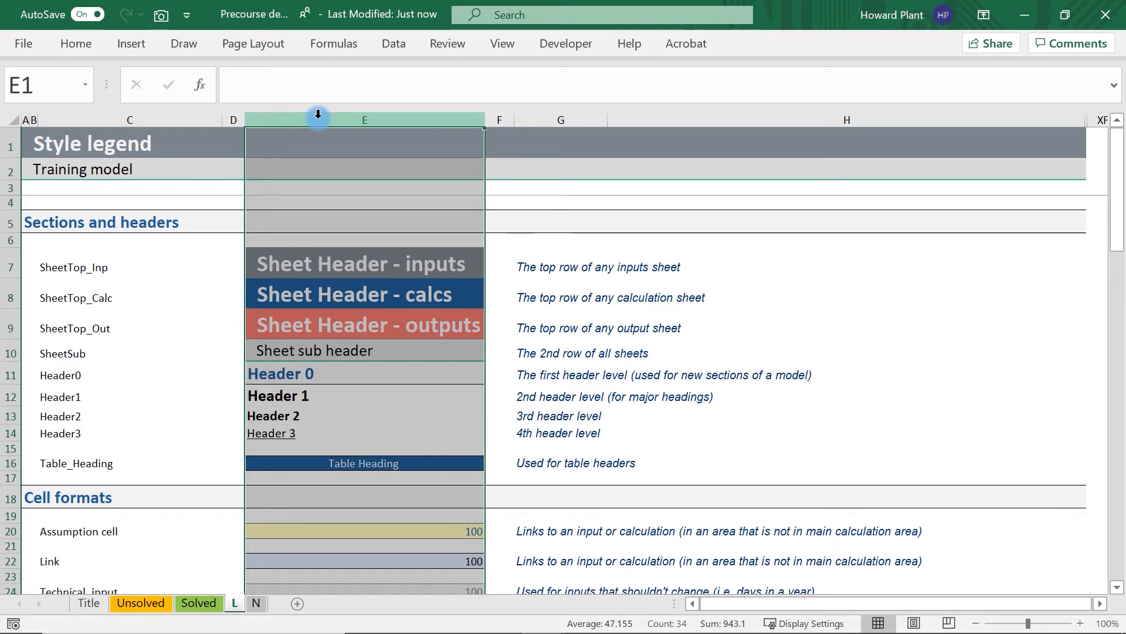
{"action": "left_click", "coordinate": [542, 120]}
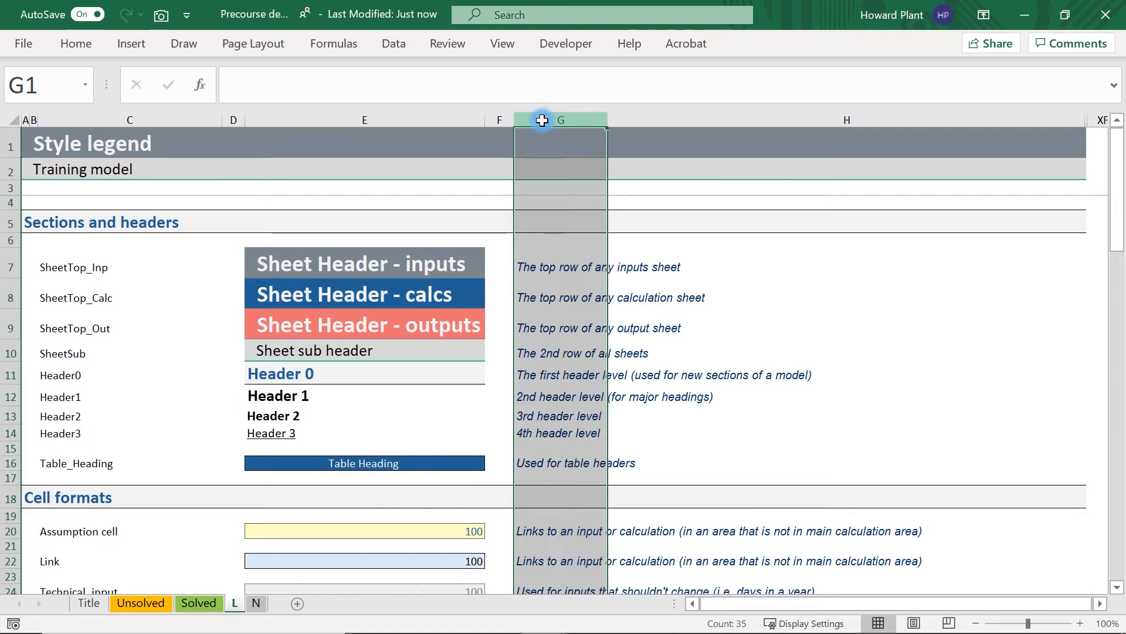
{"action": "scroll", "coordinate": [142, 388], "scroll_direction": "down", "scroll_amount": 1}
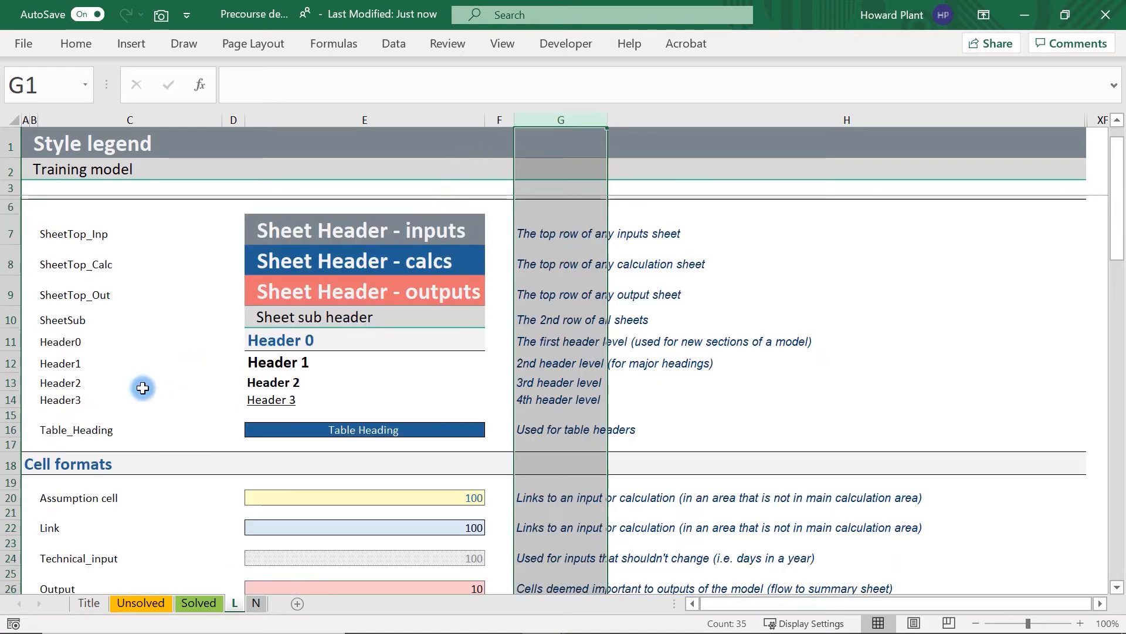
{"action": "scroll", "coordinate": [143, 388], "scroll_direction": "down", "scroll_amount": 4}
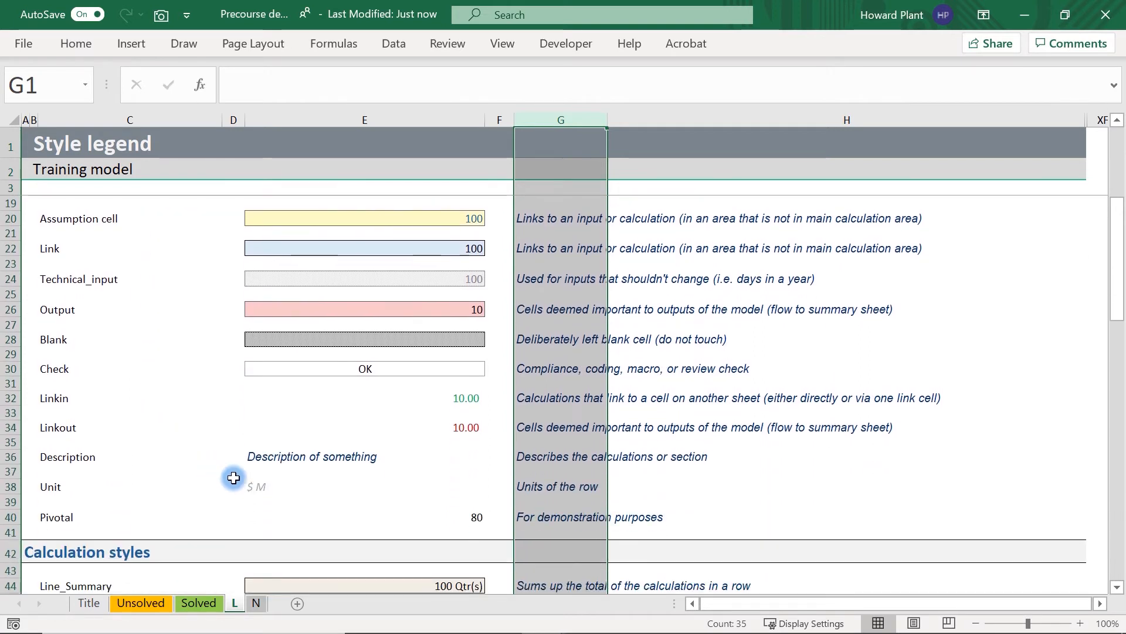
Start a new cell style based on the Pivotal sample cell E40 and name it "Pivotal"
{"action": "left_click", "coordinate": [312, 517]}
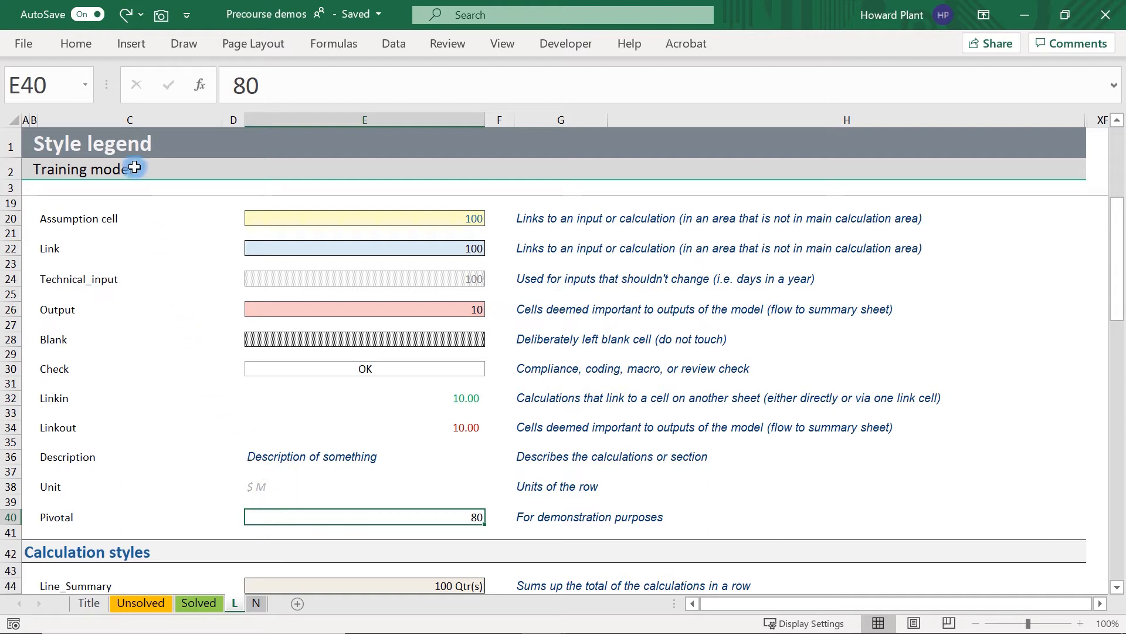
{"action": "left_click", "coordinate": [90, 43]}
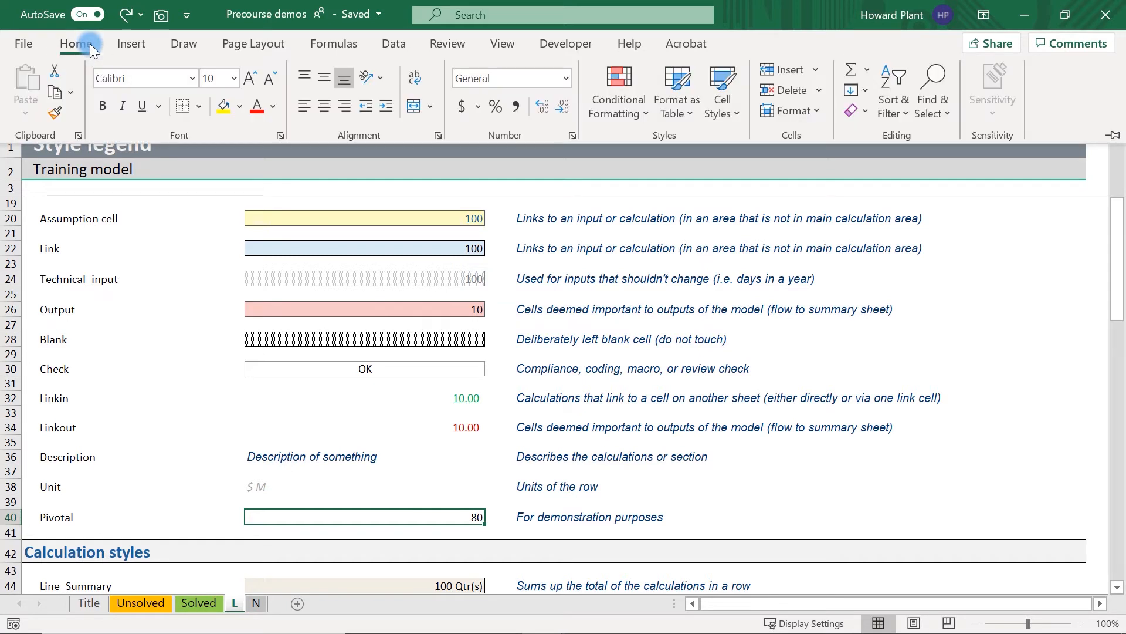
{"action": "left_click", "coordinate": [730, 111]}
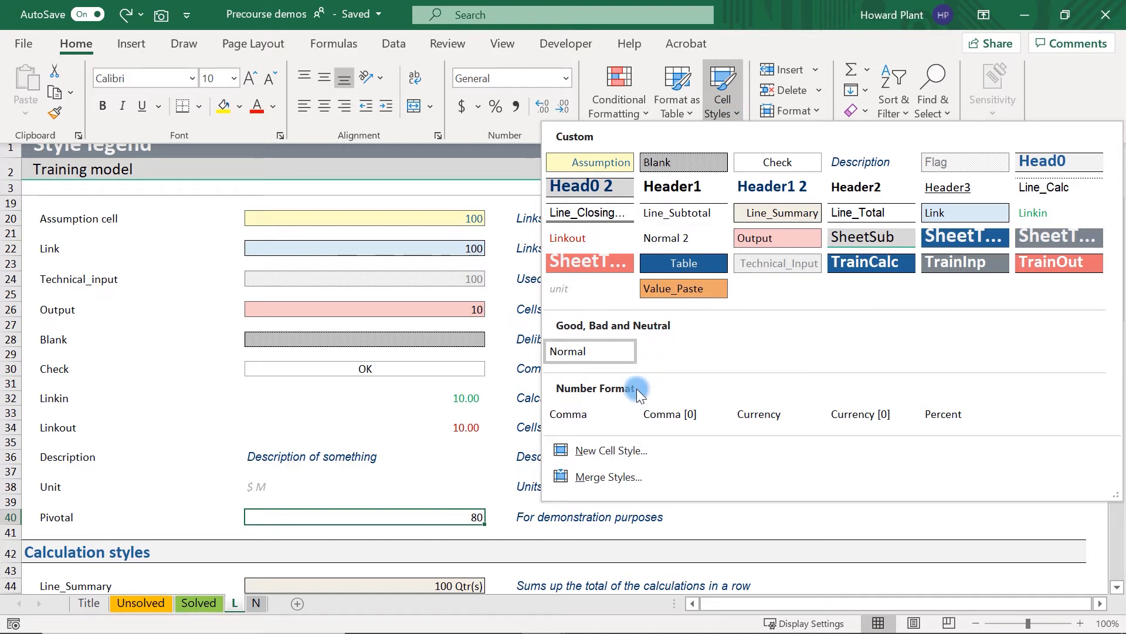
{"action": "left_click", "coordinate": [608, 452]}
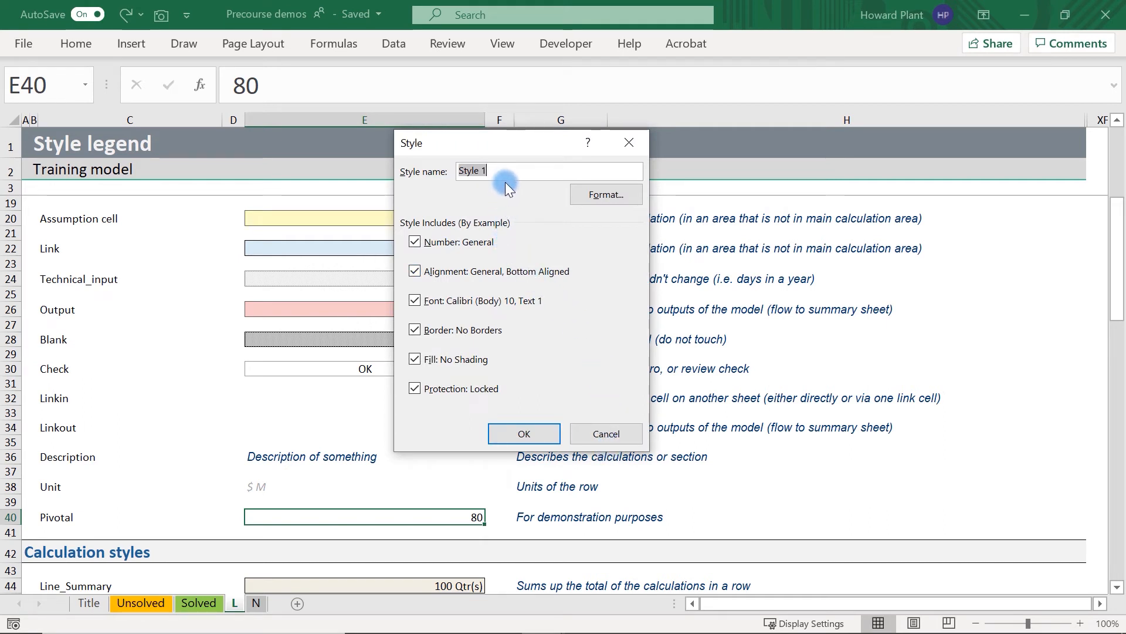
{"action": "type", "text": "Pivota"}
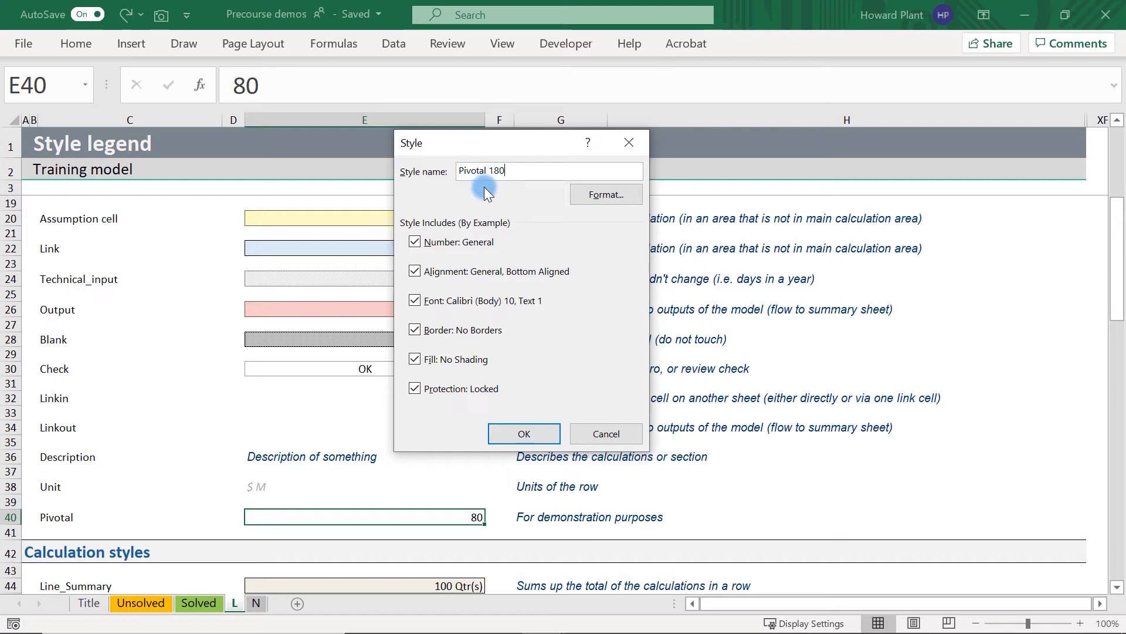
{"action": "key", "text": "shift+Left"}
{"action": "key", "text": "shift+Left"}
{"action": "key", "text": "shift+Left"}
Exclude number, alignment, font and protection from the Pivotal style, keeping only border and fill
{"action": "left_click", "coordinate": [414, 270]}
{"action": "left_click", "coordinate": [413, 243]}
{"action": "left_click", "coordinate": [415, 271]}
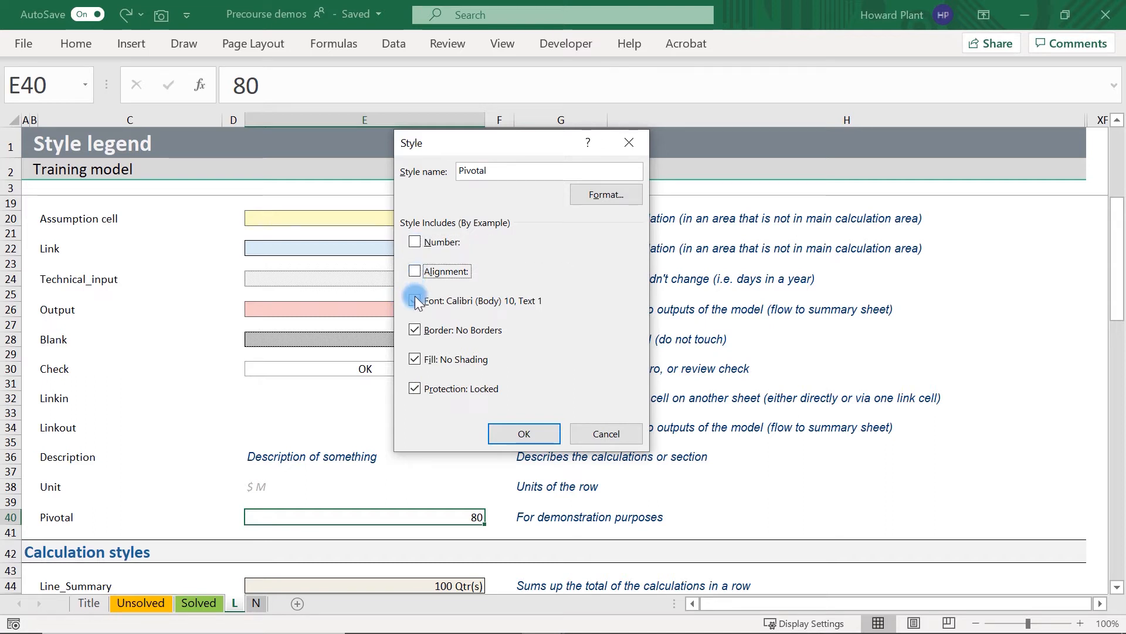
{"action": "left_click", "coordinate": [414, 301]}
{"action": "left_click", "coordinate": [418, 388]}
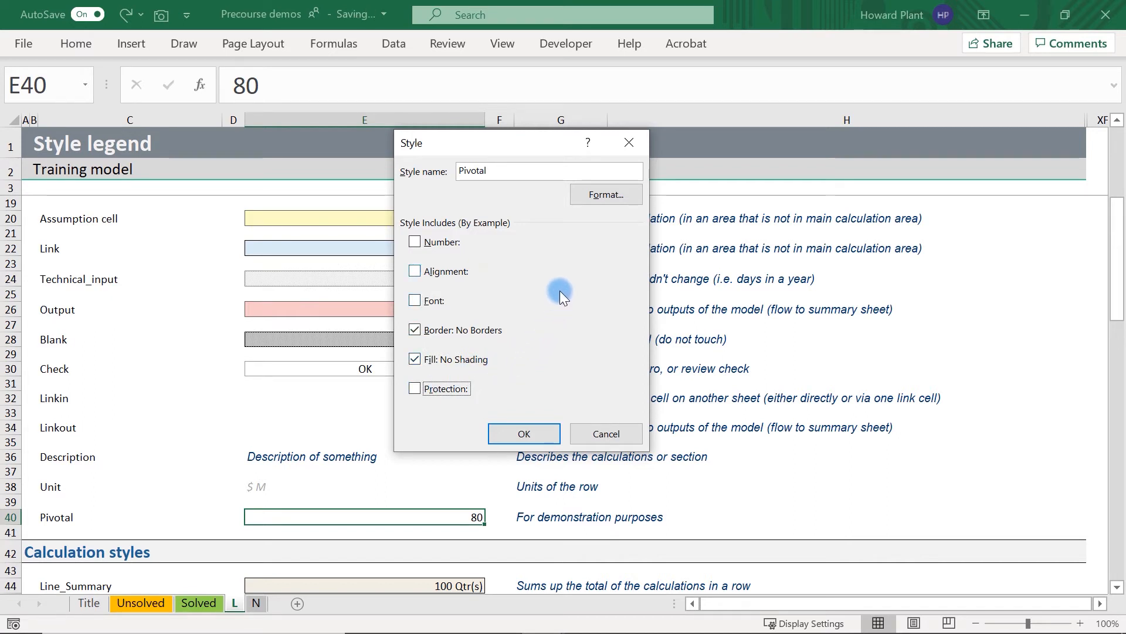
Give the Pivotal style's format a thick solid outline border
{"action": "left_click", "coordinate": [593, 199]}
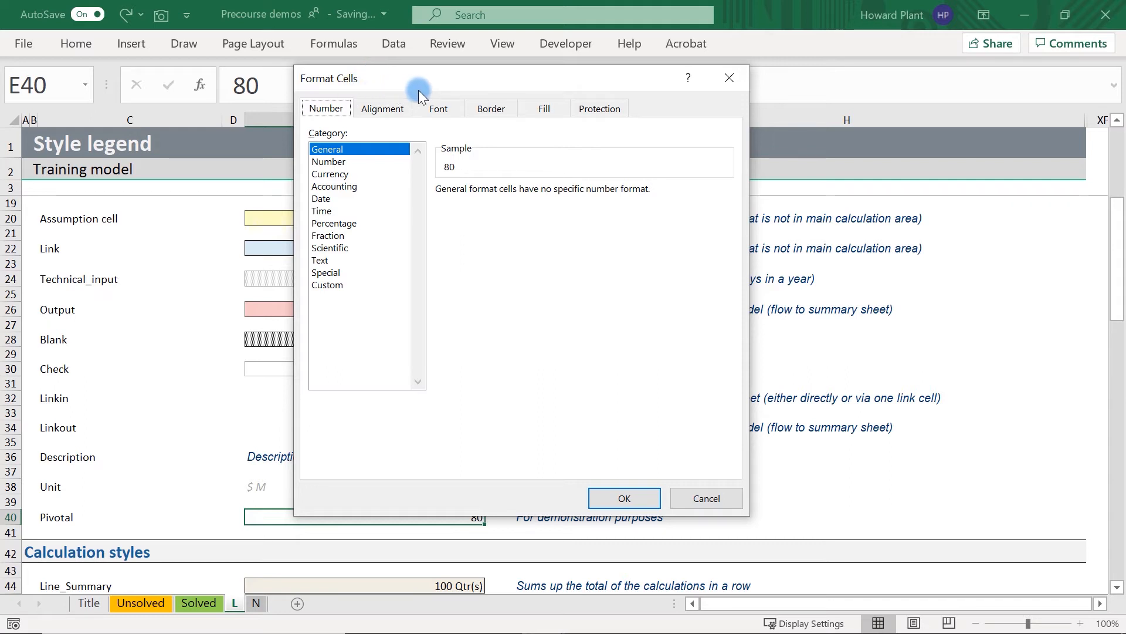
{"action": "left_click", "coordinate": [479, 113]}
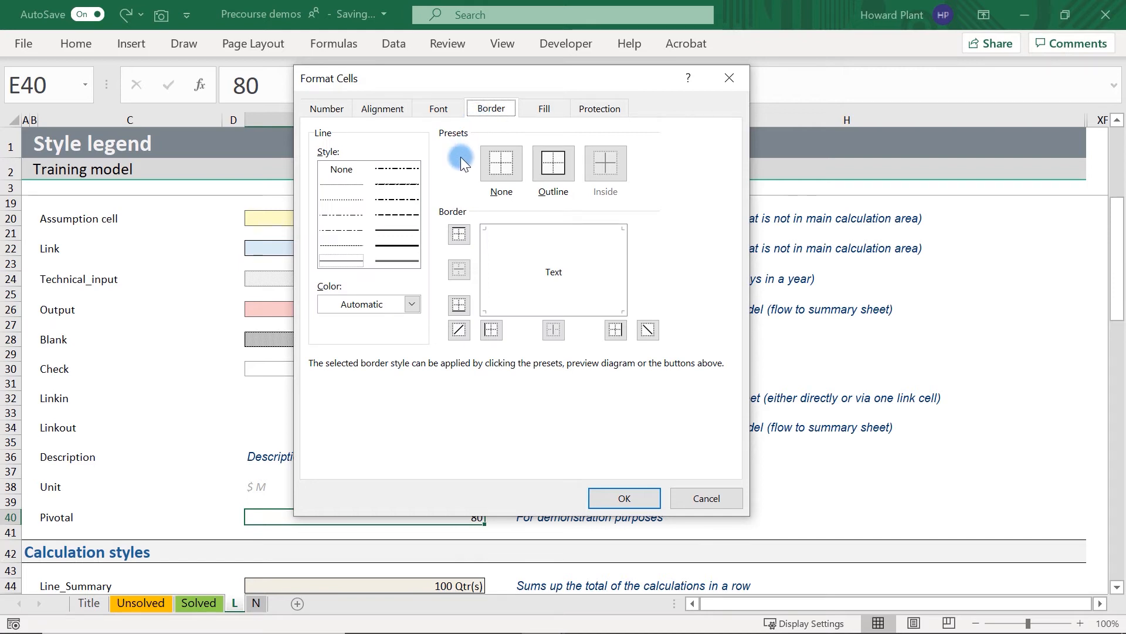
{"action": "left_click", "coordinate": [391, 245]}
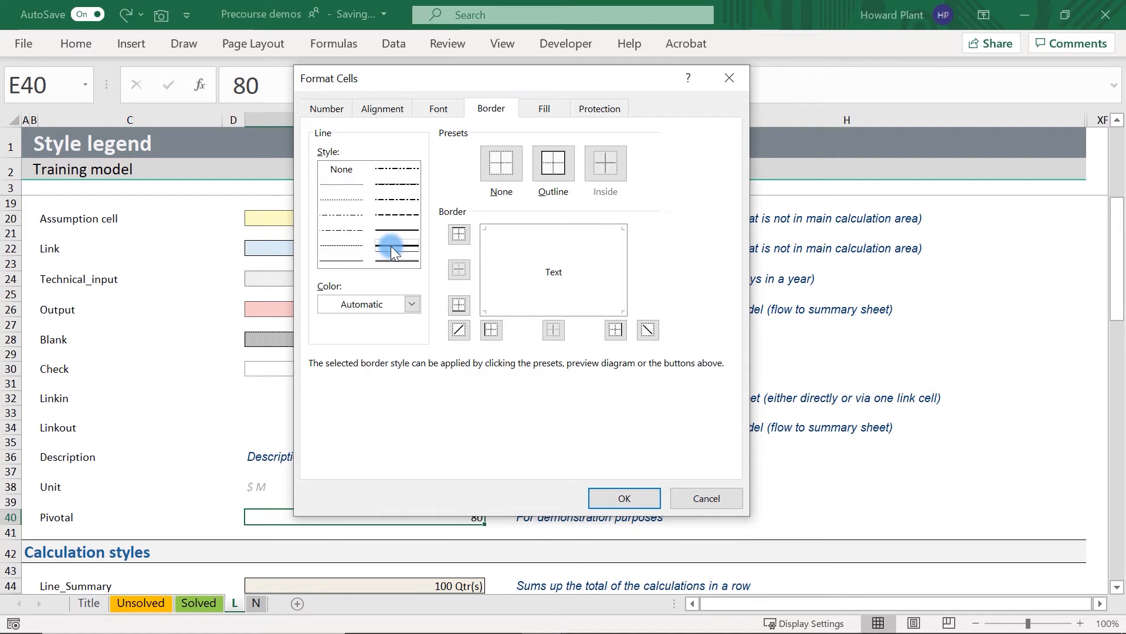
{"action": "left_click", "coordinate": [549, 173]}
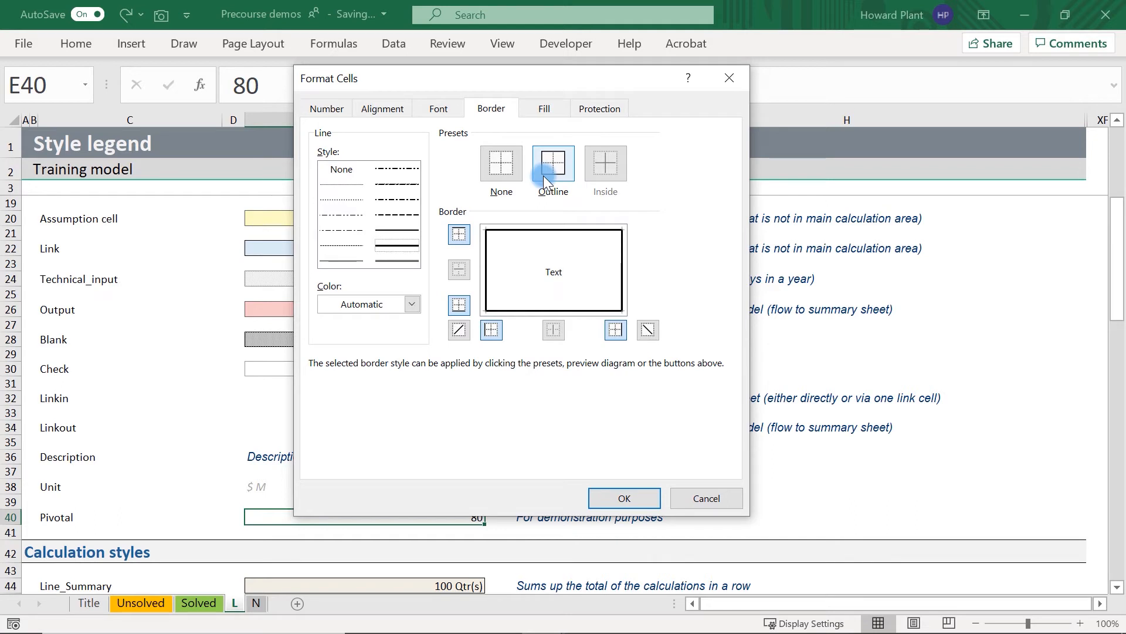
Set the Pivotal style's background fill to standard green and save the new style
{"action": "left_click", "coordinate": [555, 108]}
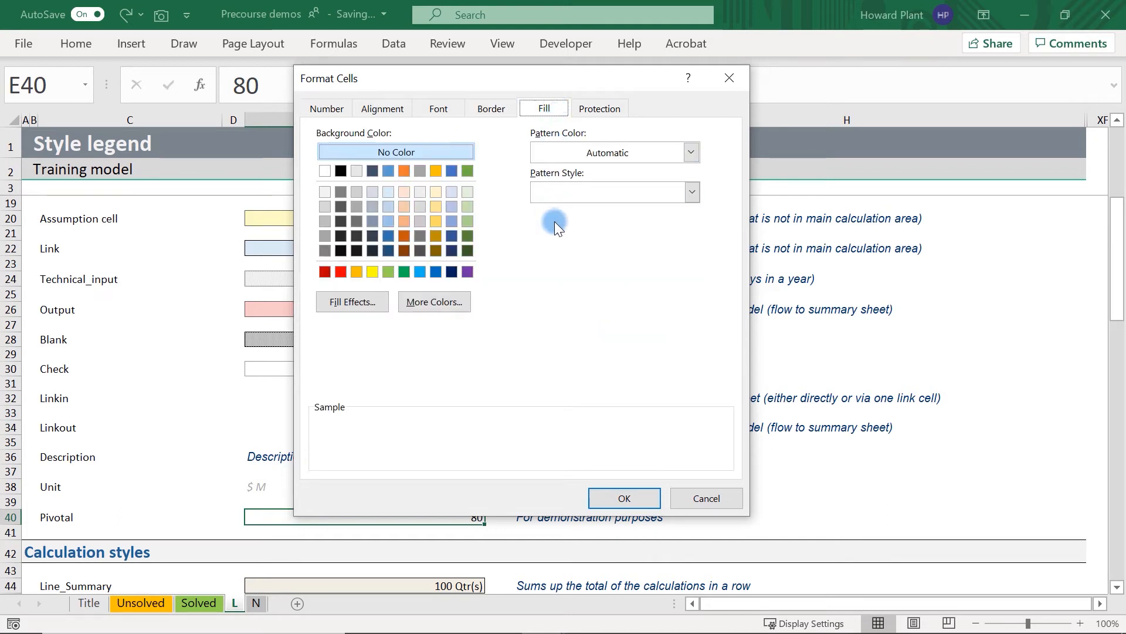
{"action": "left_click", "coordinate": [405, 271]}
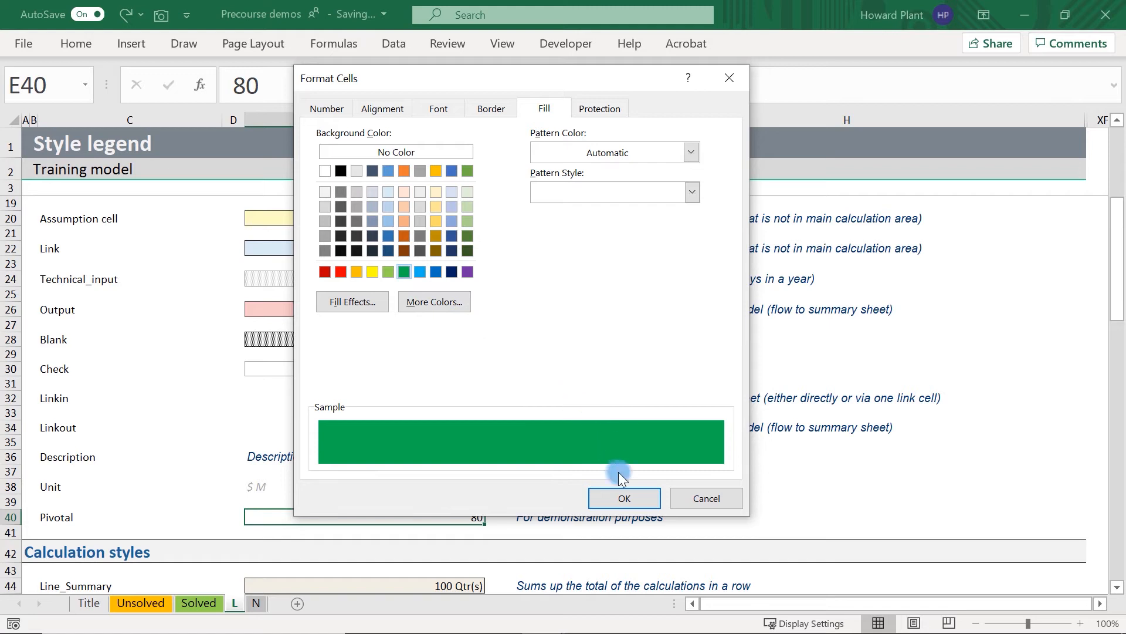
{"action": "left_click", "coordinate": [622, 496]}
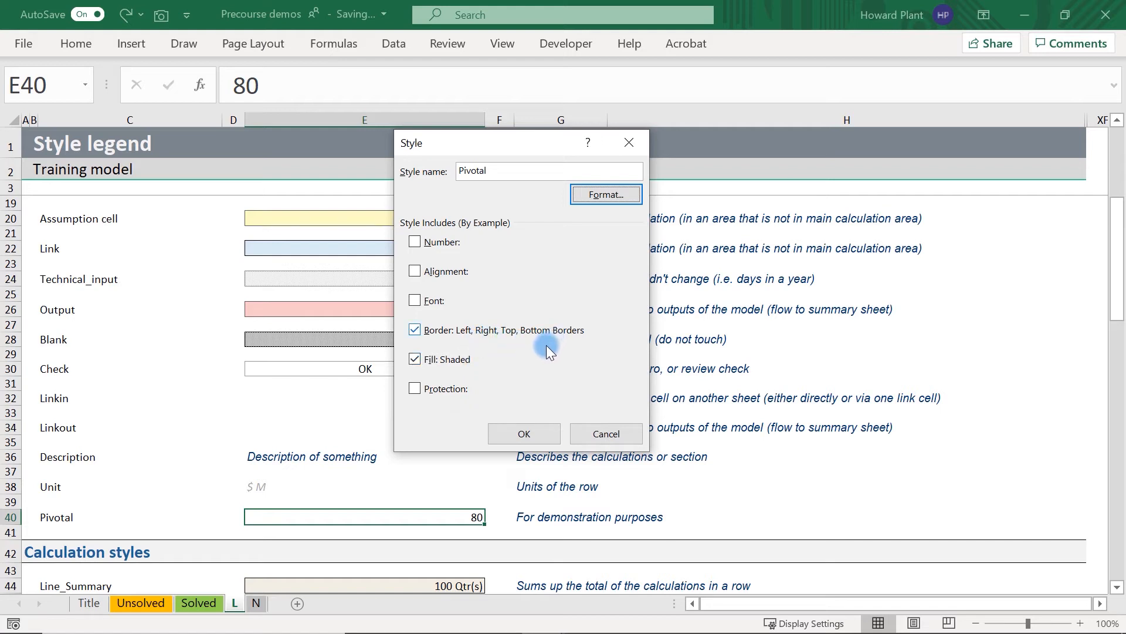
{"action": "left_click", "coordinate": [535, 434]}
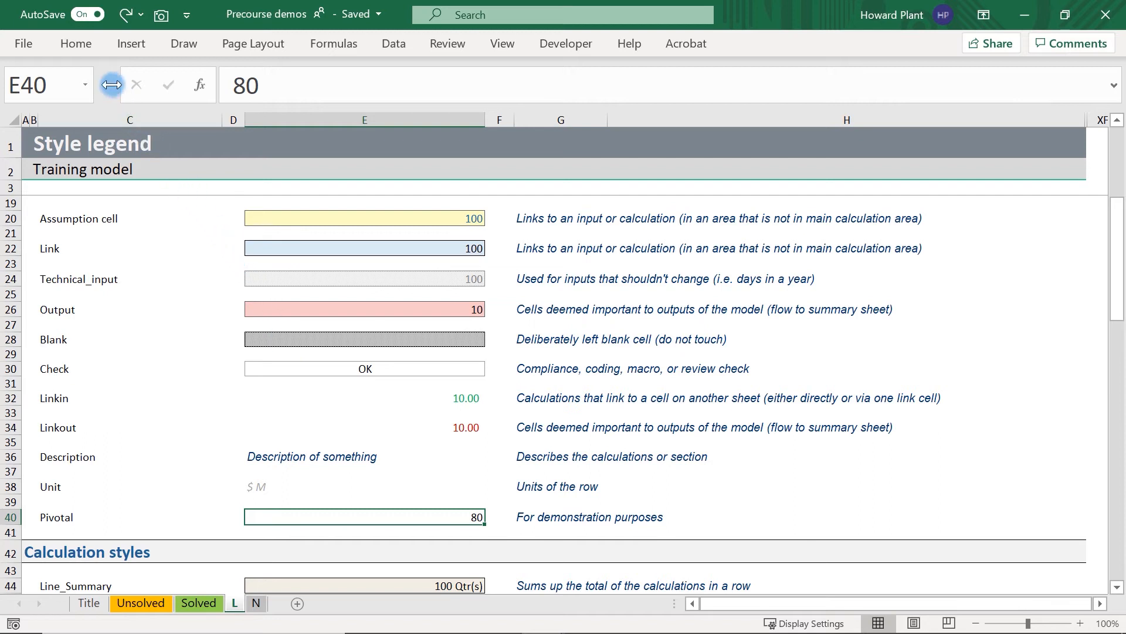
Apply the custom Pivotal cell style to cell E40
{"action": "left_click", "coordinate": [79, 46]}
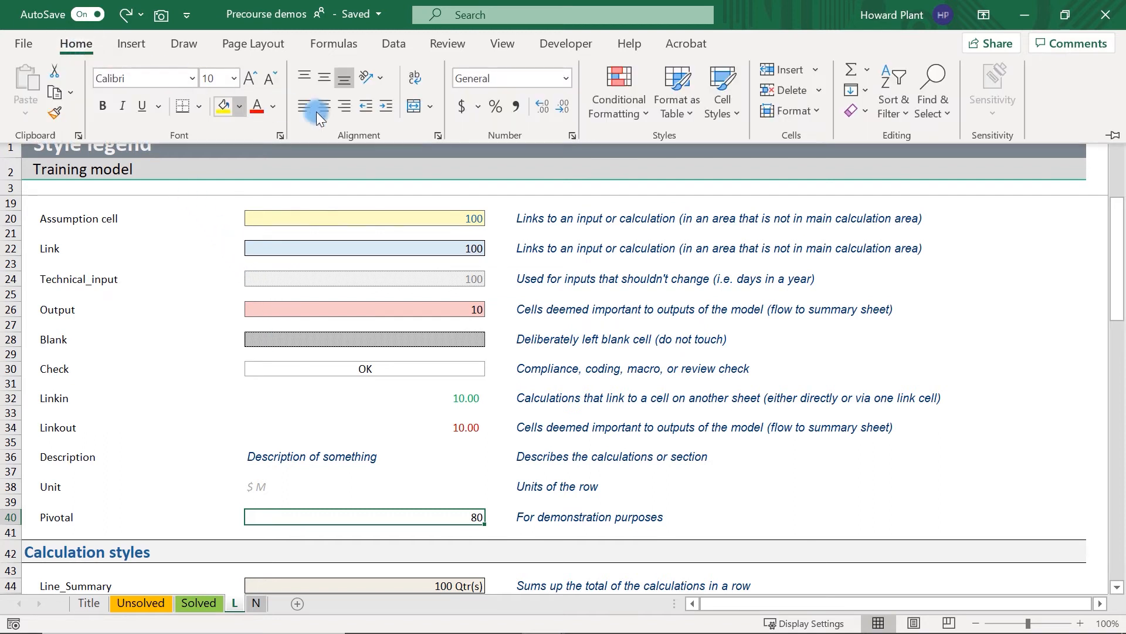
{"action": "left_click", "coordinate": [724, 111]}
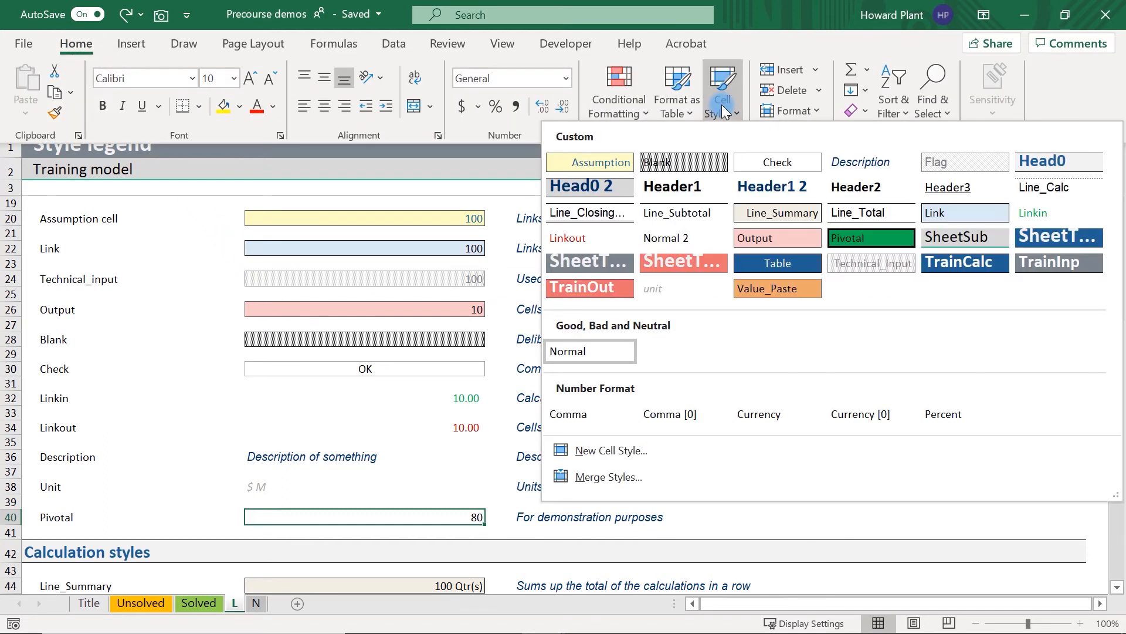
{"action": "right_click", "coordinate": [872, 235]}
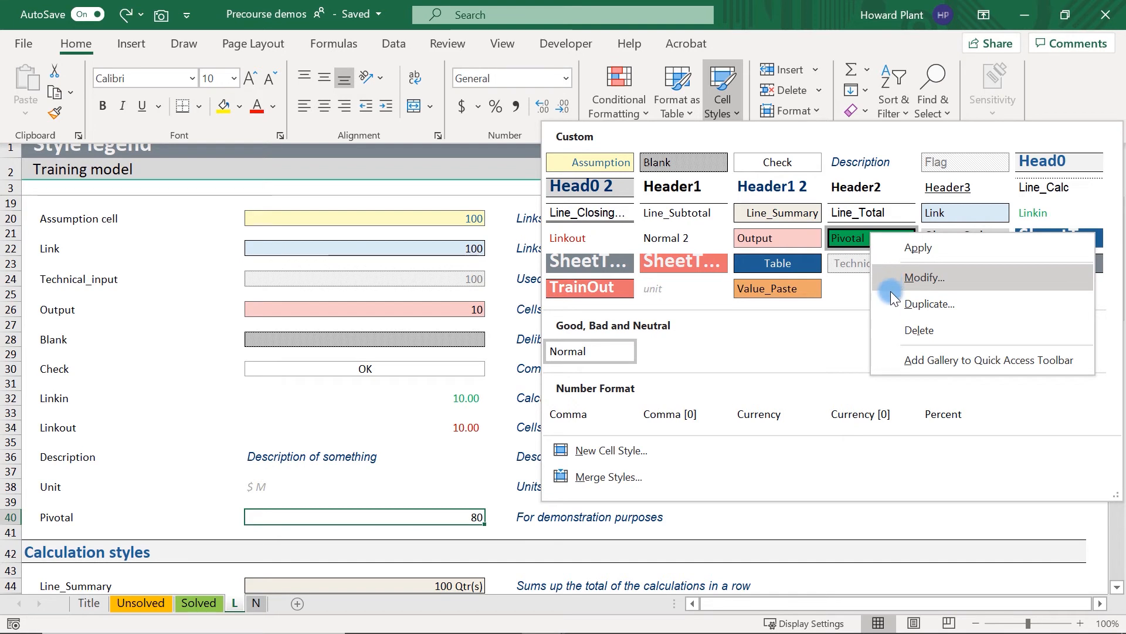
{"action": "left_click", "coordinate": [889, 252]}
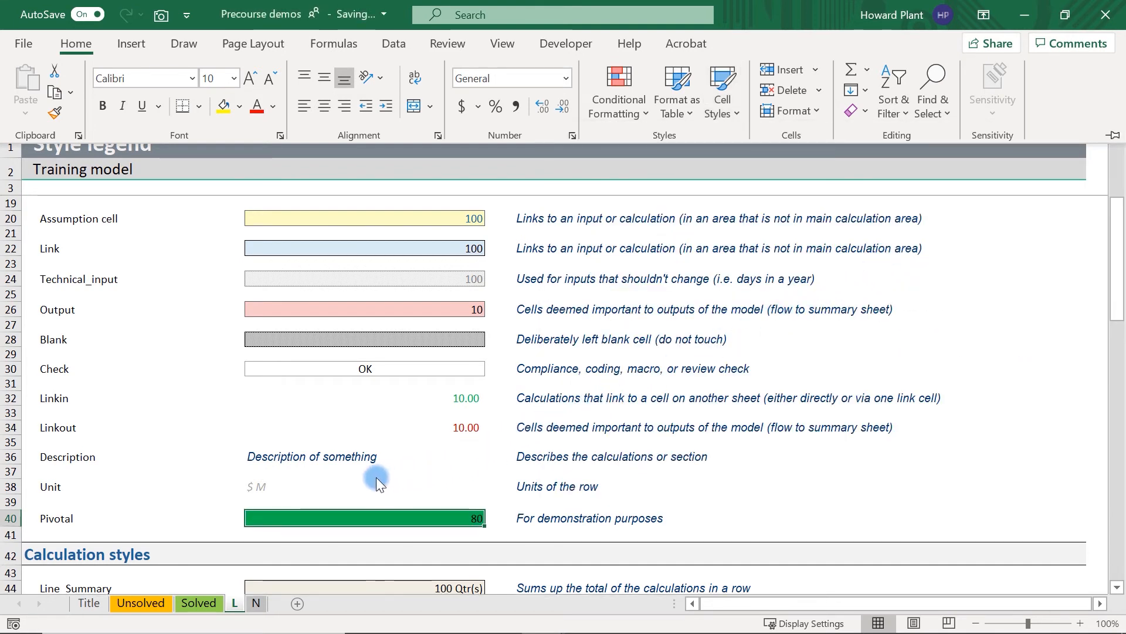
{"action": "left_click", "coordinate": [218, 512]}
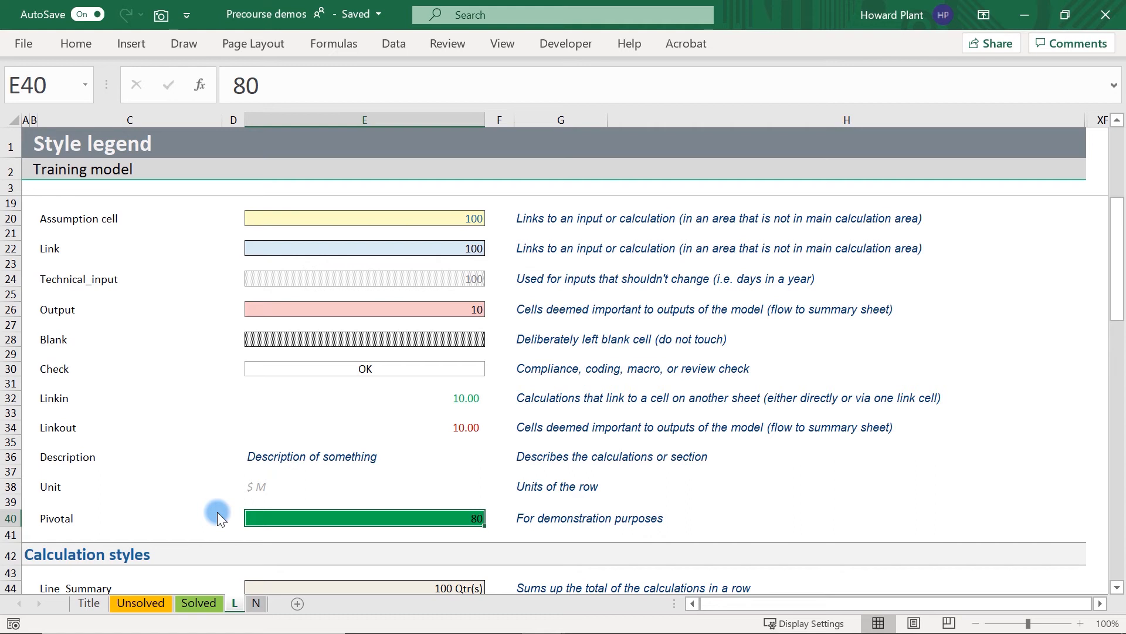
Preview the Pivotal cell style on the empty cell E39 without applying it
{"action": "left_click", "coordinate": [283, 501]}
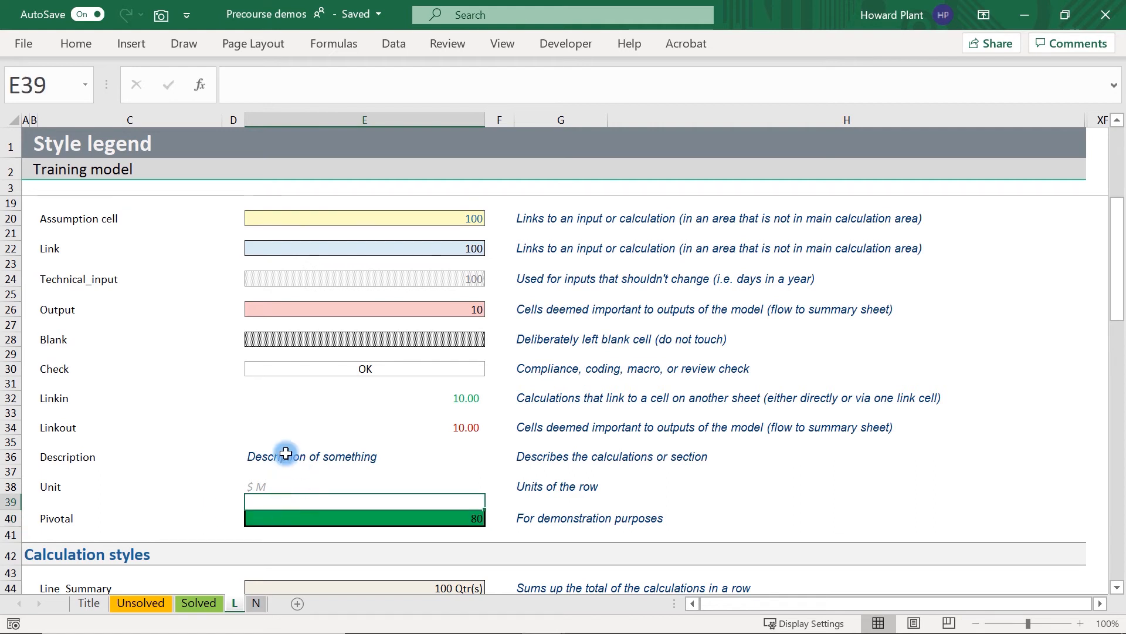
{"action": "left_click", "coordinate": [94, 45]}
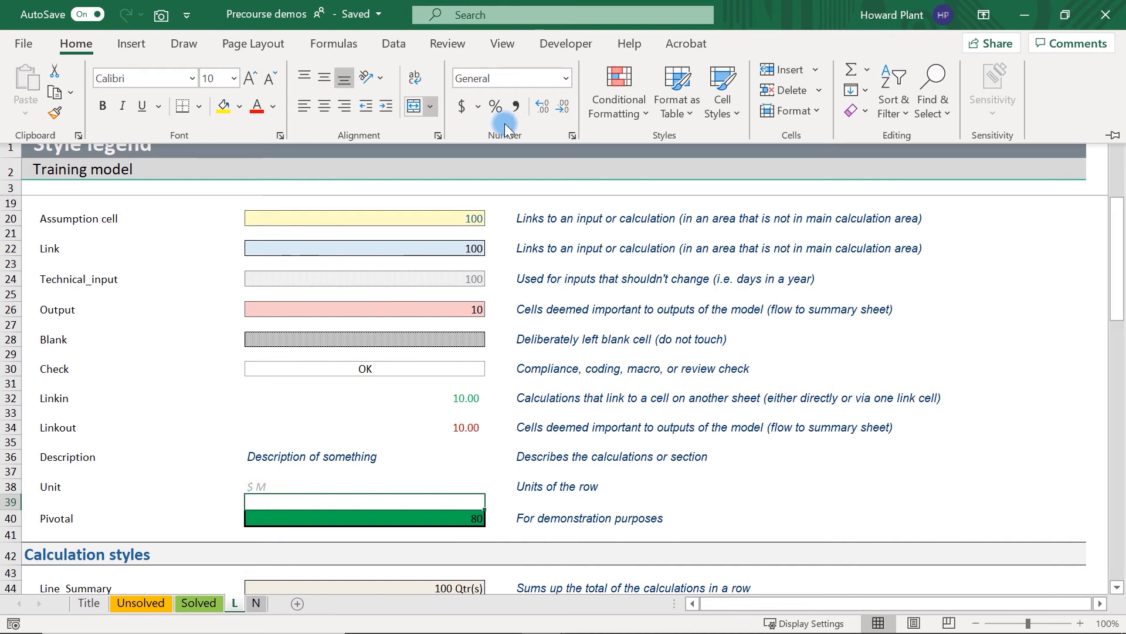
{"action": "left_click", "coordinate": [706, 116]}
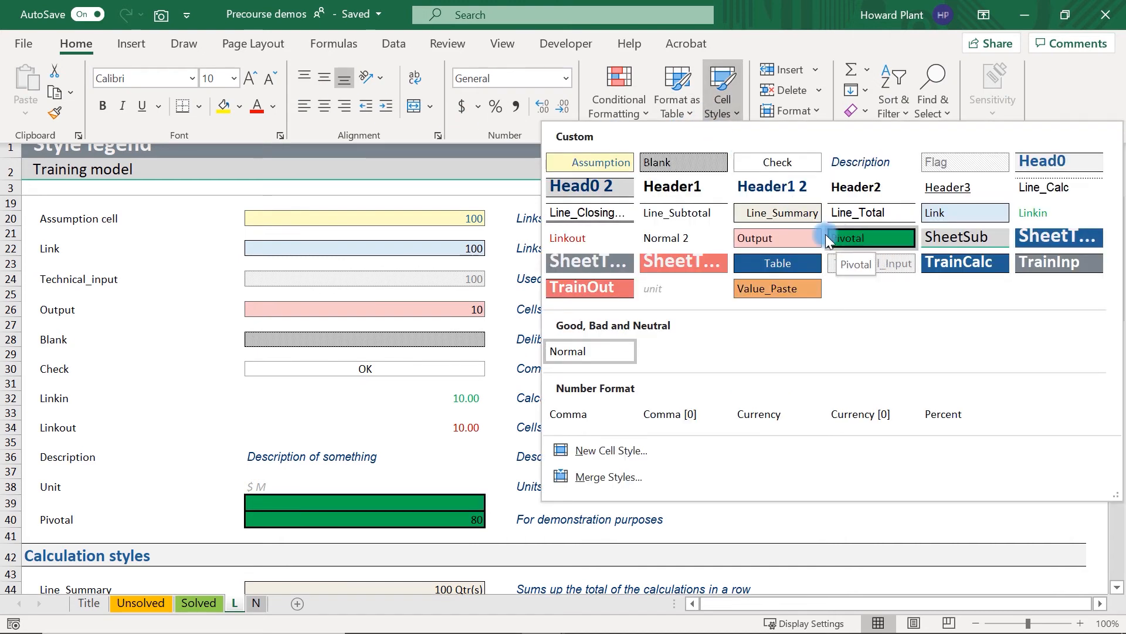
{"action": "left_click", "coordinate": [282, 498]}
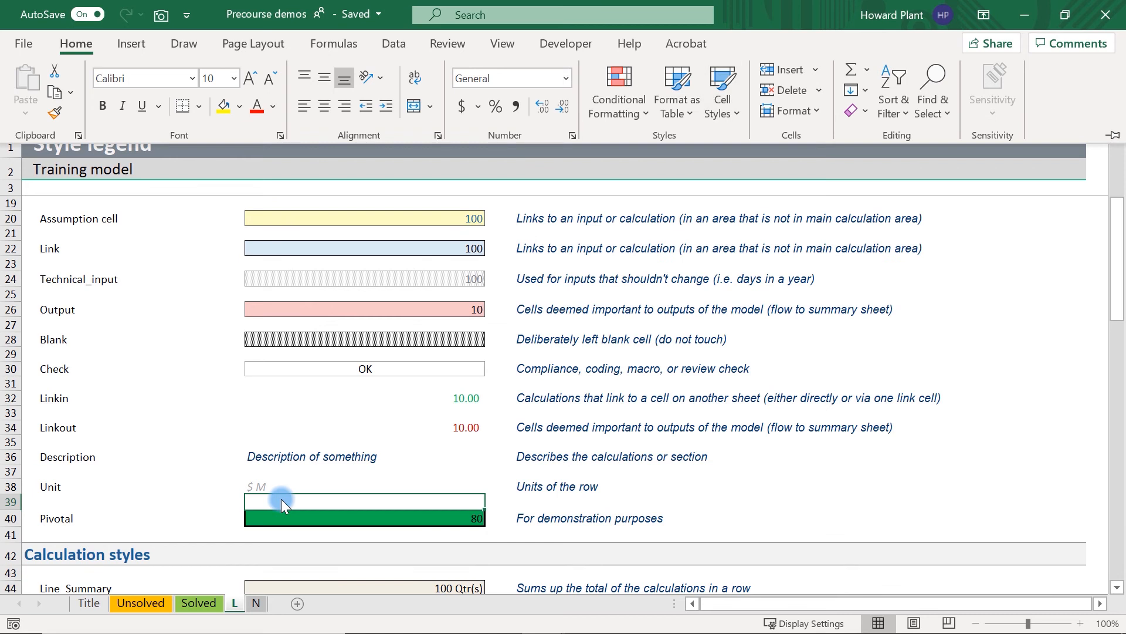
Try copying the Pivotal-styled cell E40 into E39, and undo the paste
{"action": "left_click", "coordinate": [281, 517]}
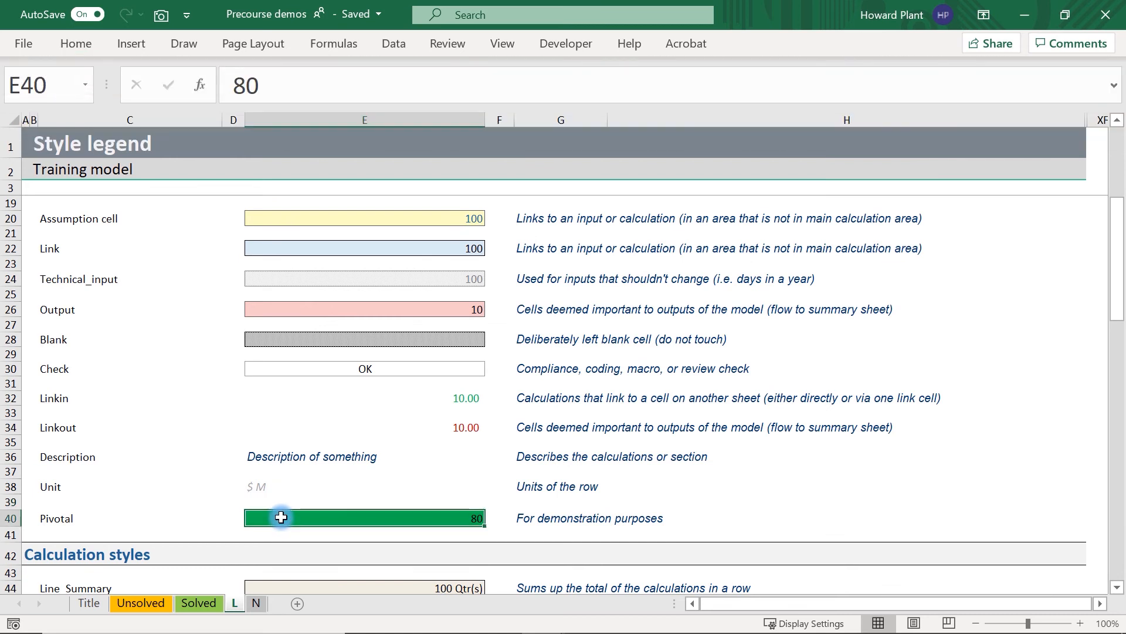
{"action": "key", "text": "ctrl+c"}
{"action": "left_click", "coordinate": [283, 500]}
{"action": "key", "text": "ctrl+v"}
{"action": "key", "text": "Escape"}
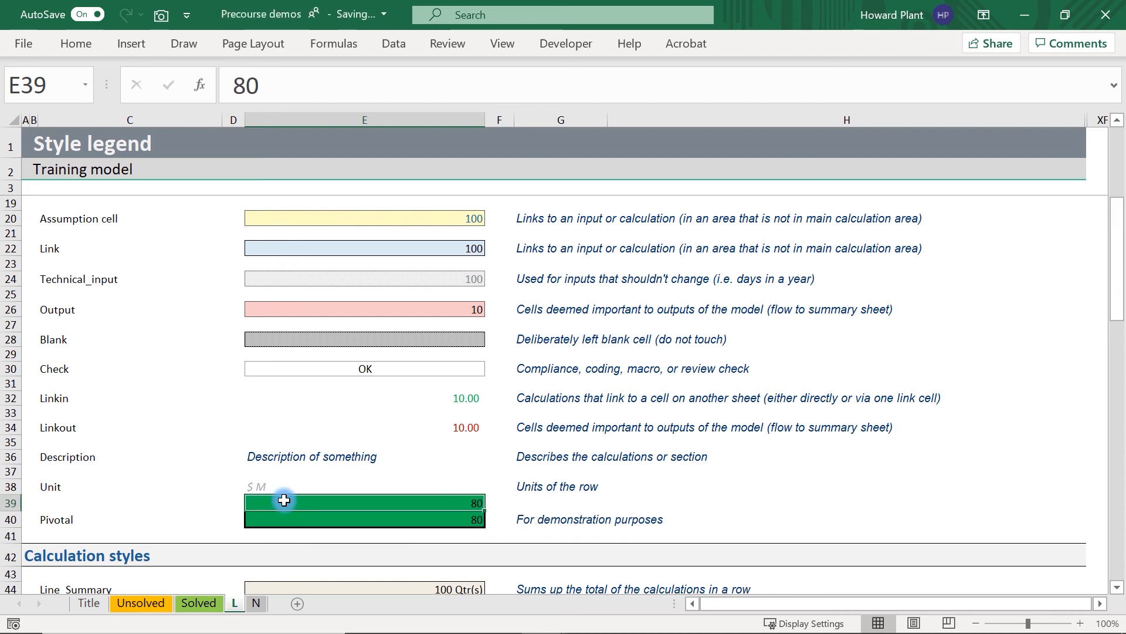
{"action": "key", "text": "ctrl+z"}
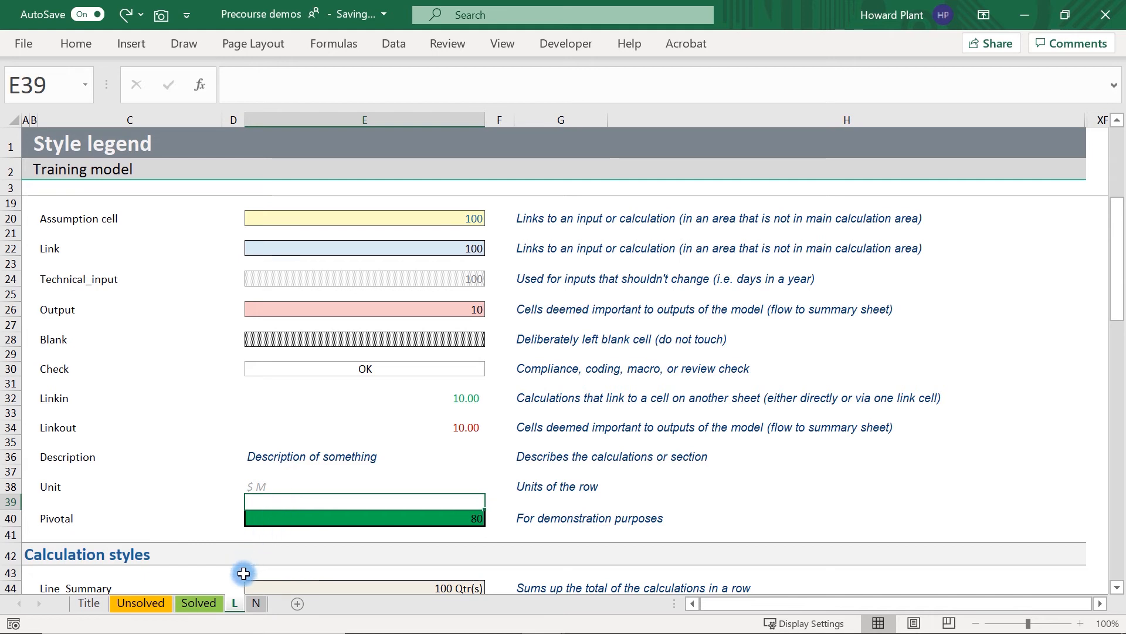
{"action": "right_click", "coordinate": [231, 603]}
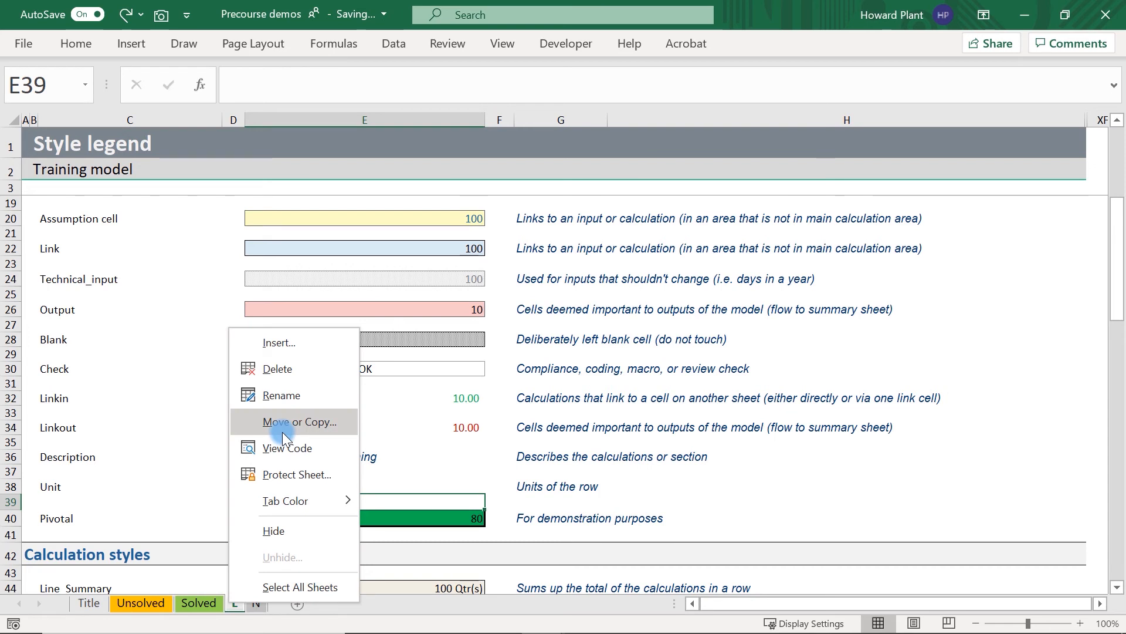
{"action": "left_click", "coordinate": [178, 414]}
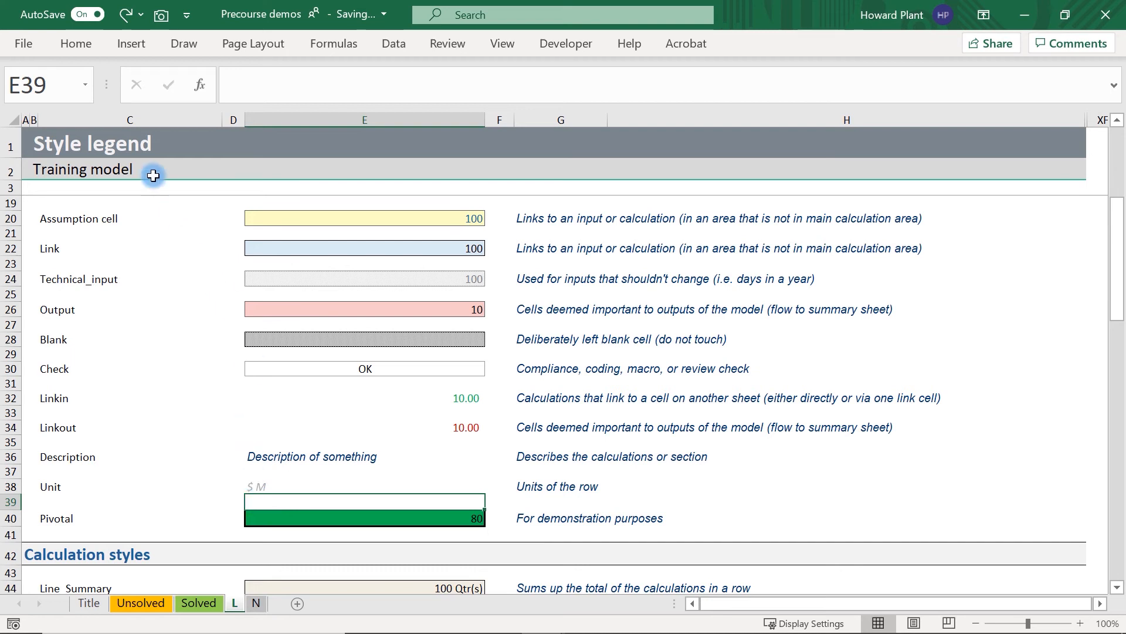
{"action": "left_click", "coordinate": [74, 51]}
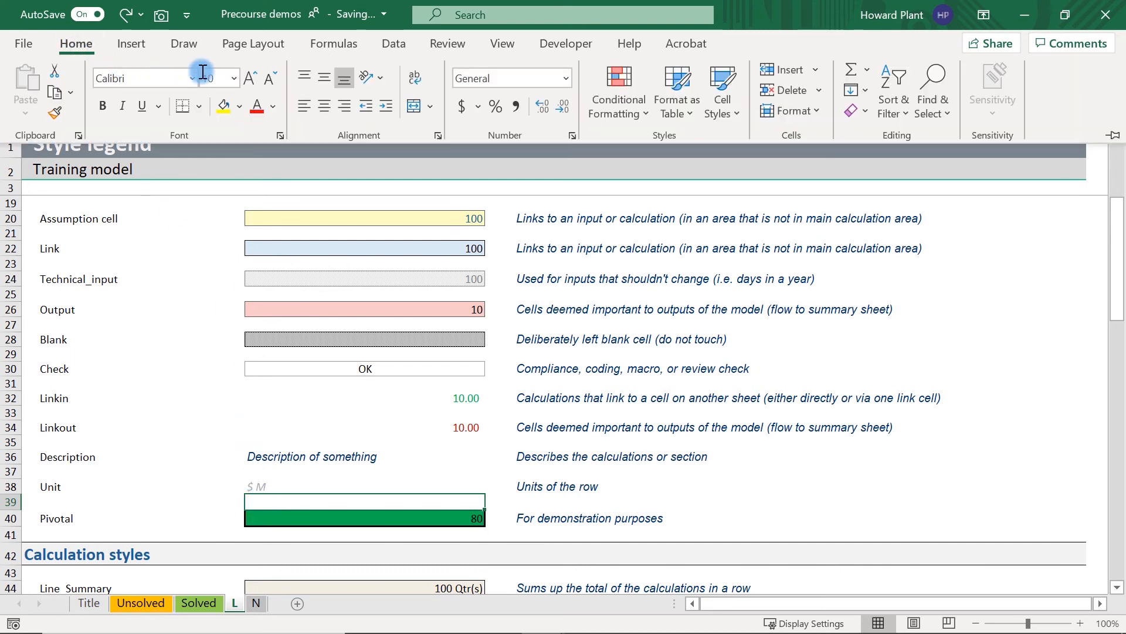
{"action": "left_click", "coordinate": [712, 113]}
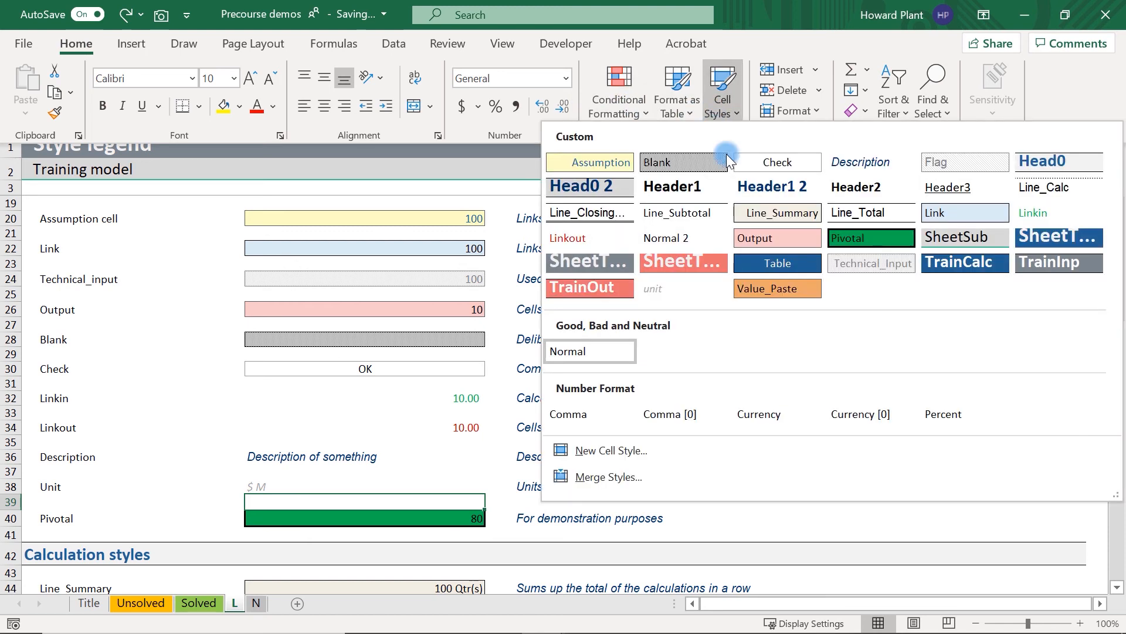
{"action": "left_click", "coordinate": [746, 234]}
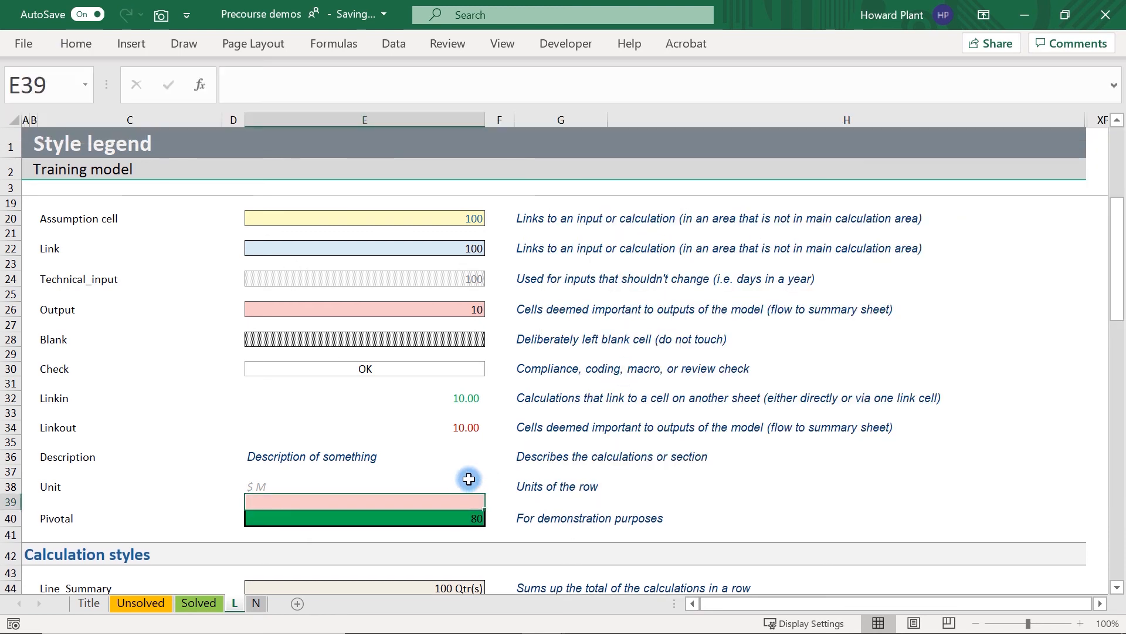
{"action": "type", "text": "1000000000"}
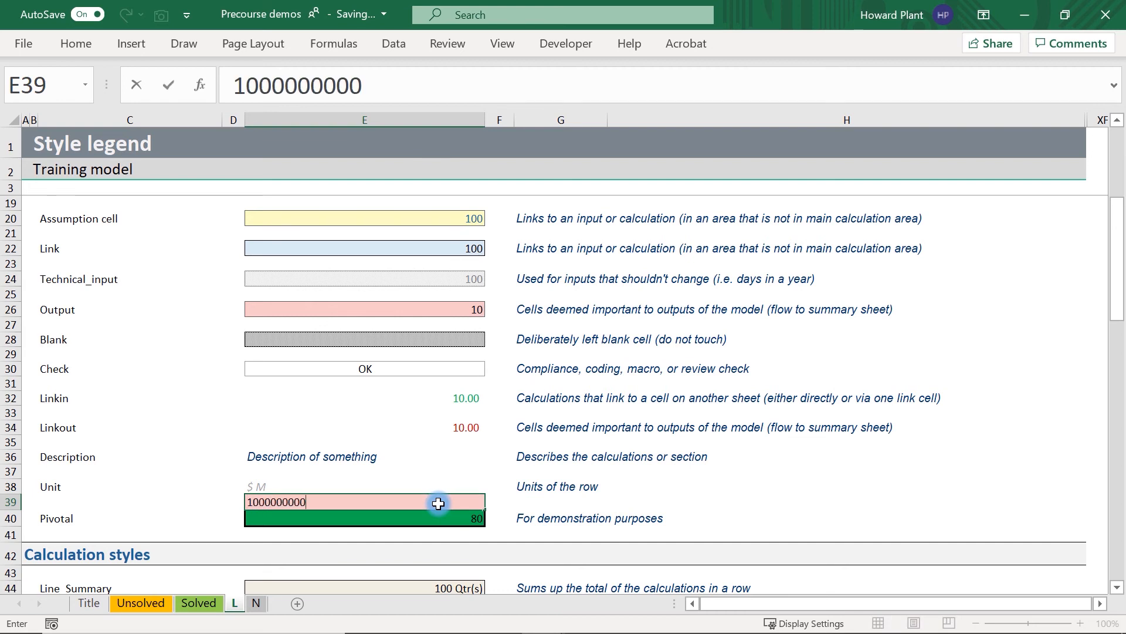
{"action": "key", "text": "Return"}
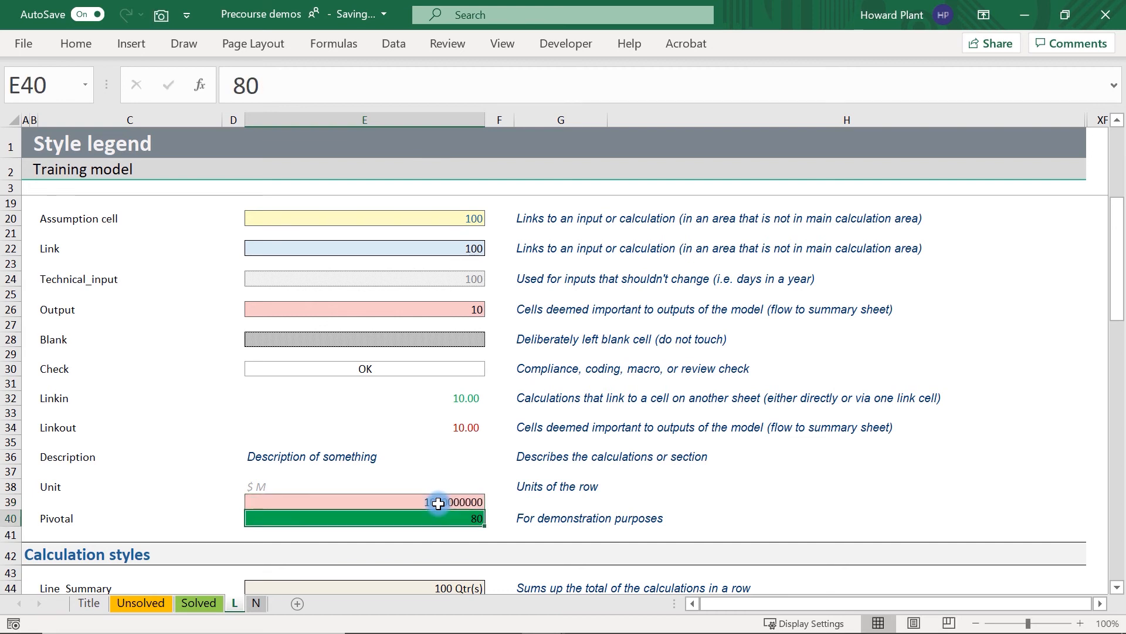
With cell E39 selected, inspect which formatting attributes the Linkin cell style includes, leaving its definition as is
{"action": "left_click", "coordinate": [382, 499]}
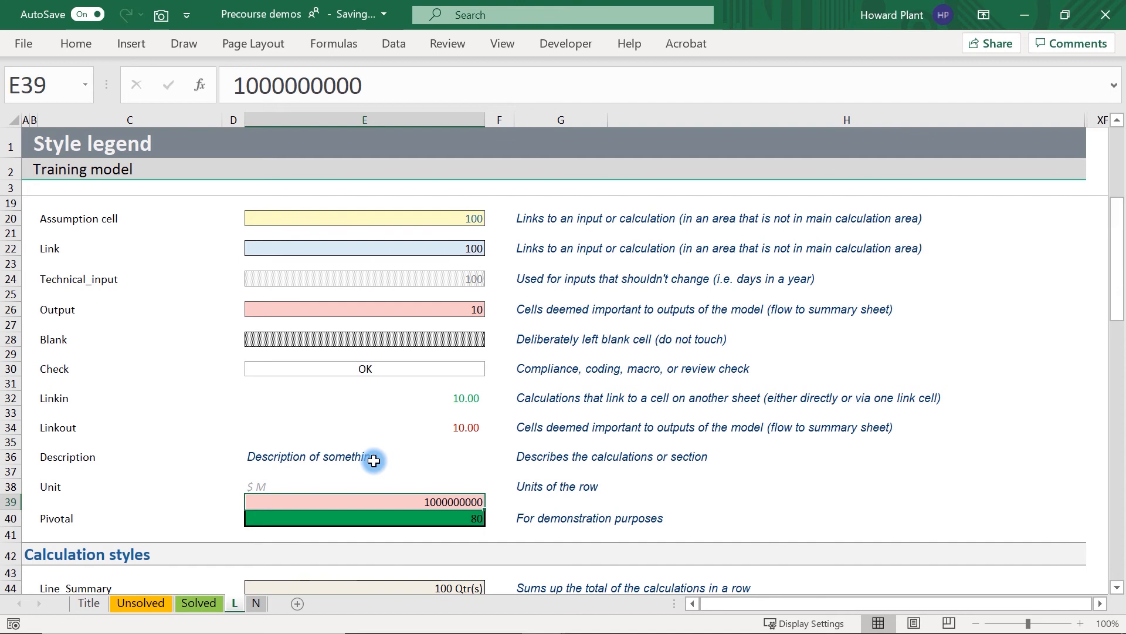
{"action": "left_click", "coordinate": [75, 42]}
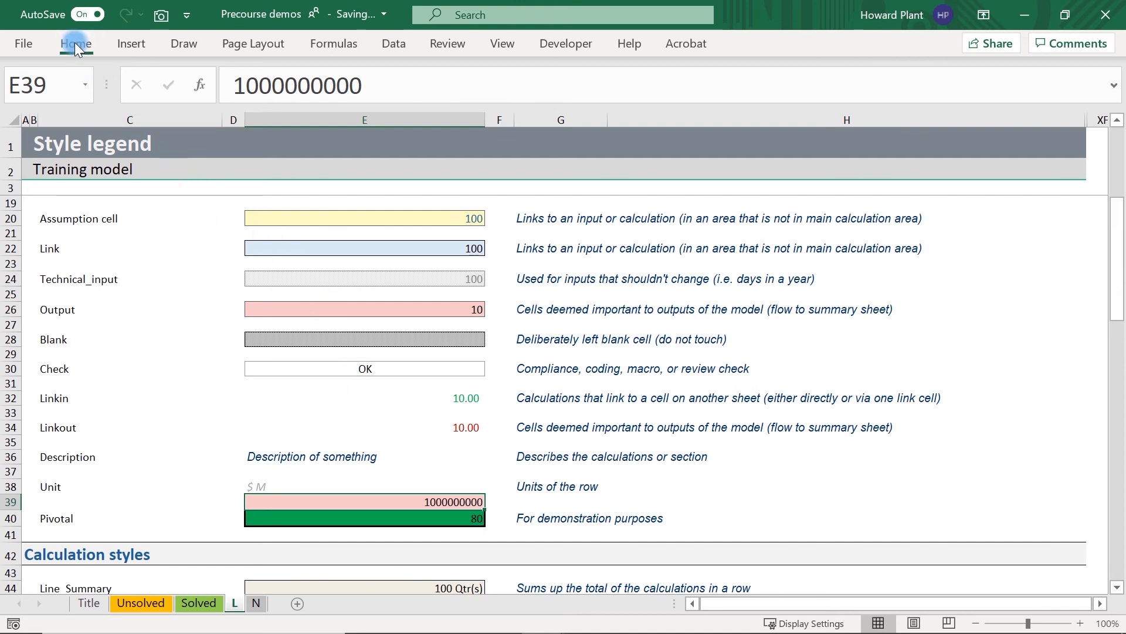
{"action": "left_click", "coordinate": [726, 109]}
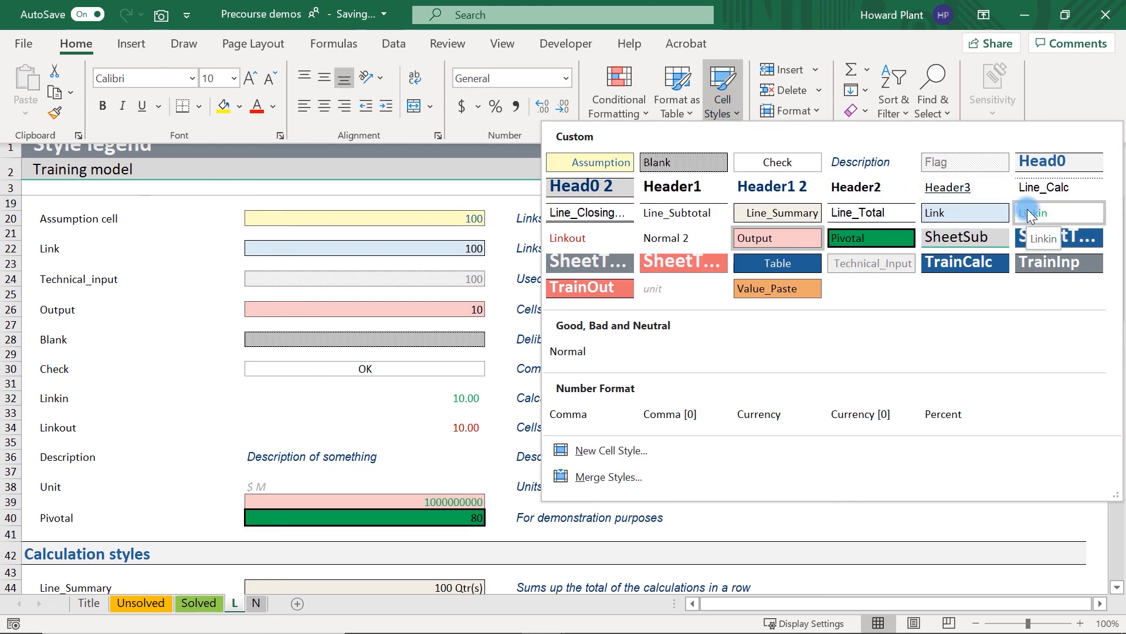
{"action": "right_click", "coordinate": [1058, 210]}
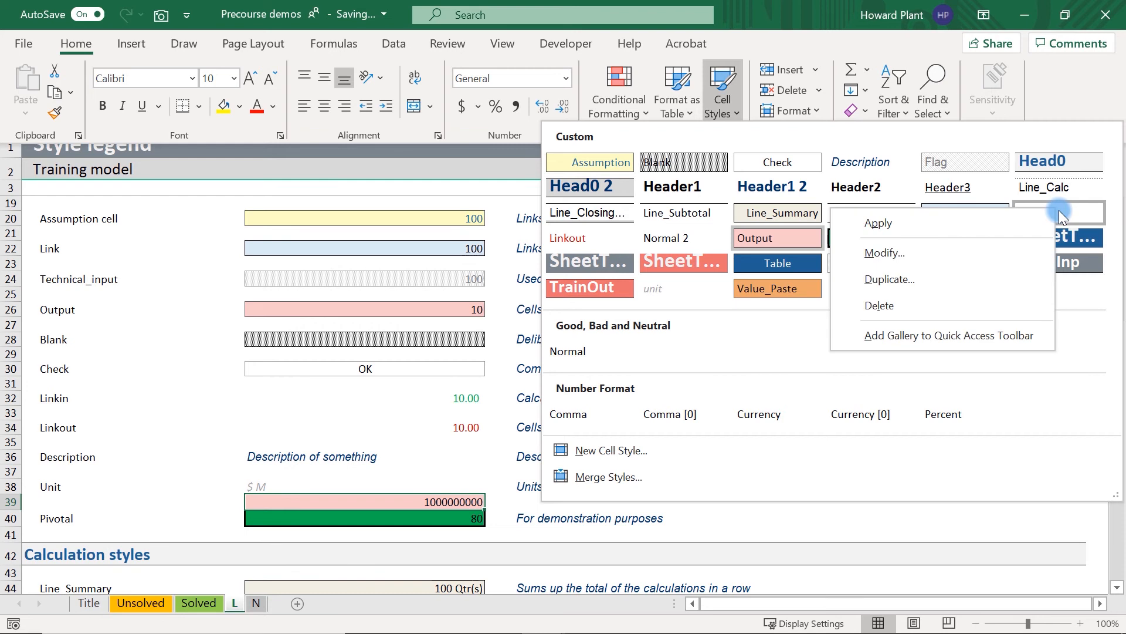
{"action": "left_click", "coordinate": [1002, 252]}
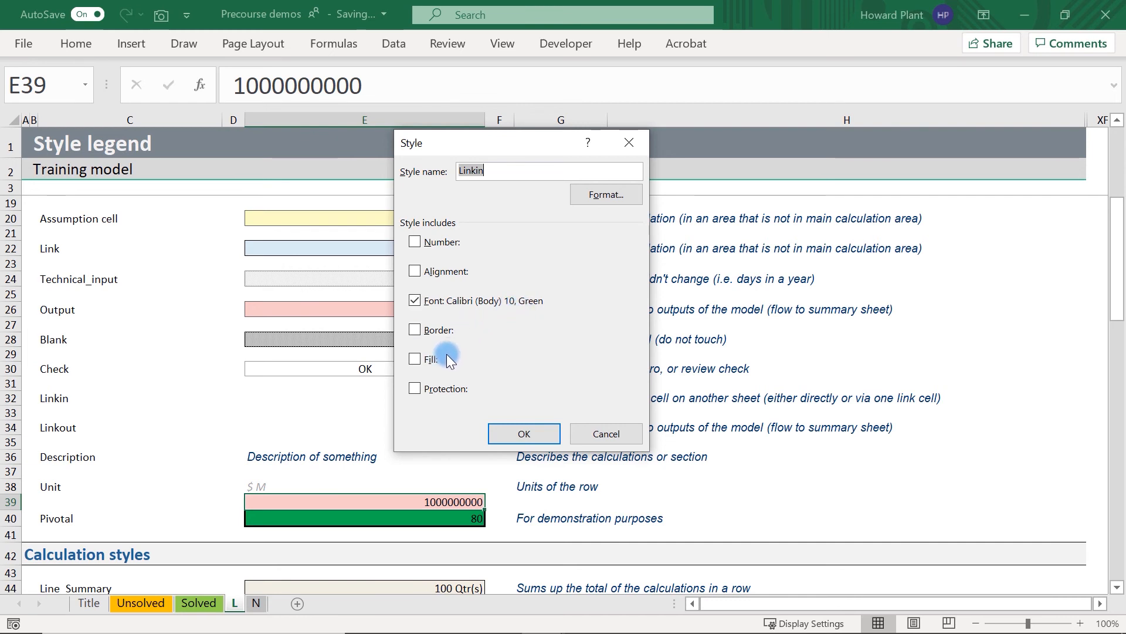
{"action": "left_click", "coordinate": [508, 438]}
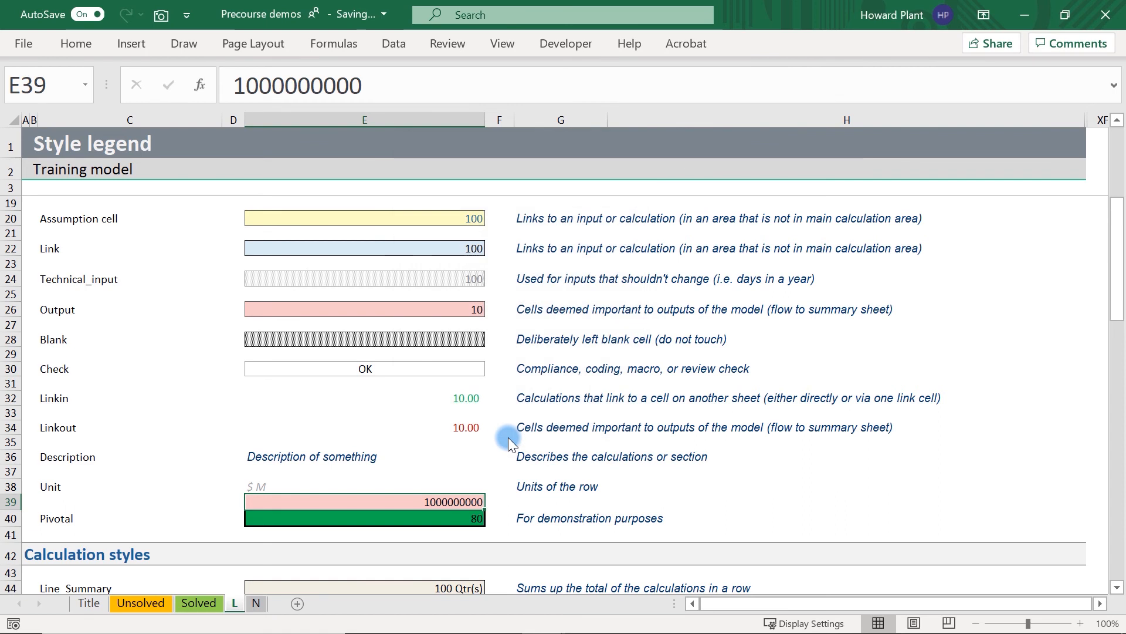
Apply the Linkin cell style to cell E39 on top of its Output formatting
{"action": "left_click", "coordinate": [90, 52]}
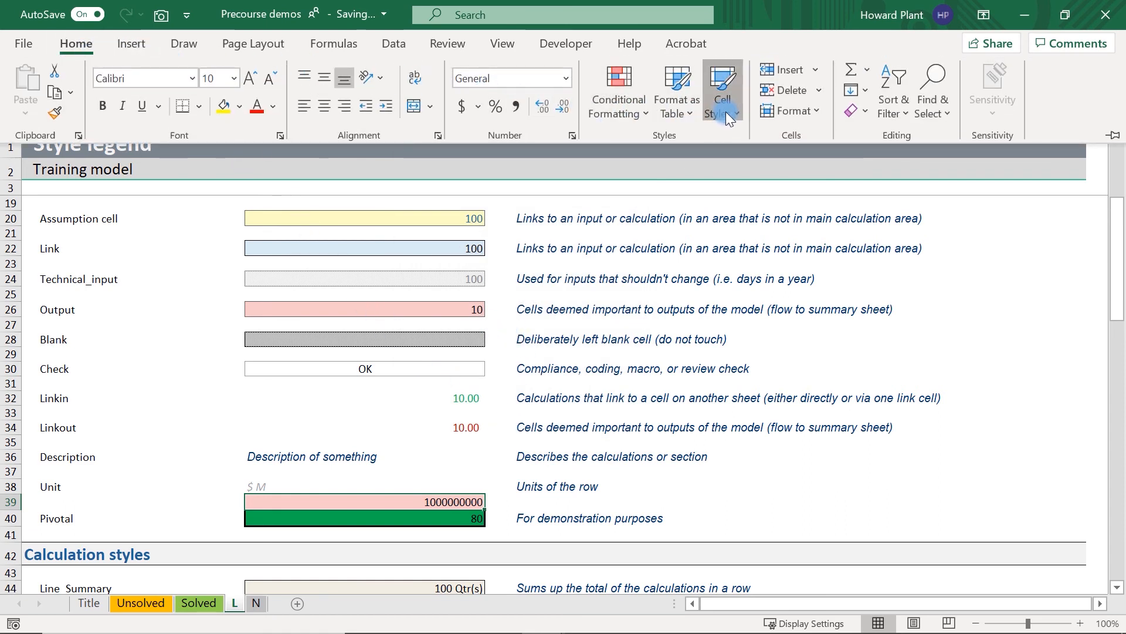
{"action": "left_click", "coordinate": [726, 111]}
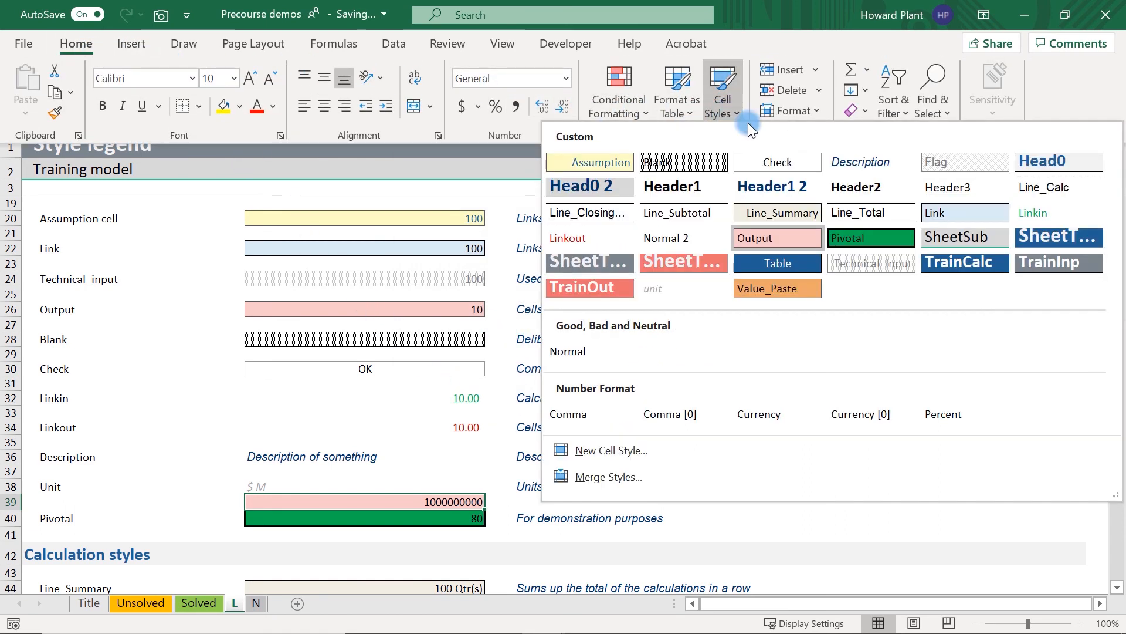
{"action": "left_click", "coordinate": [1061, 209]}
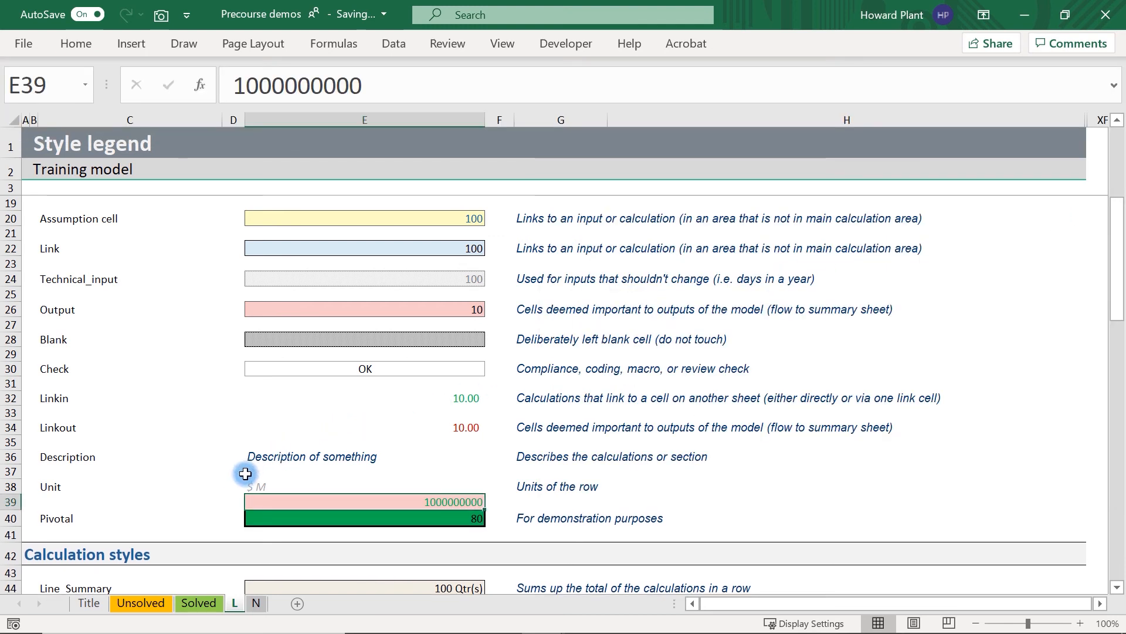
{"action": "left_click", "coordinate": [226, 498]}
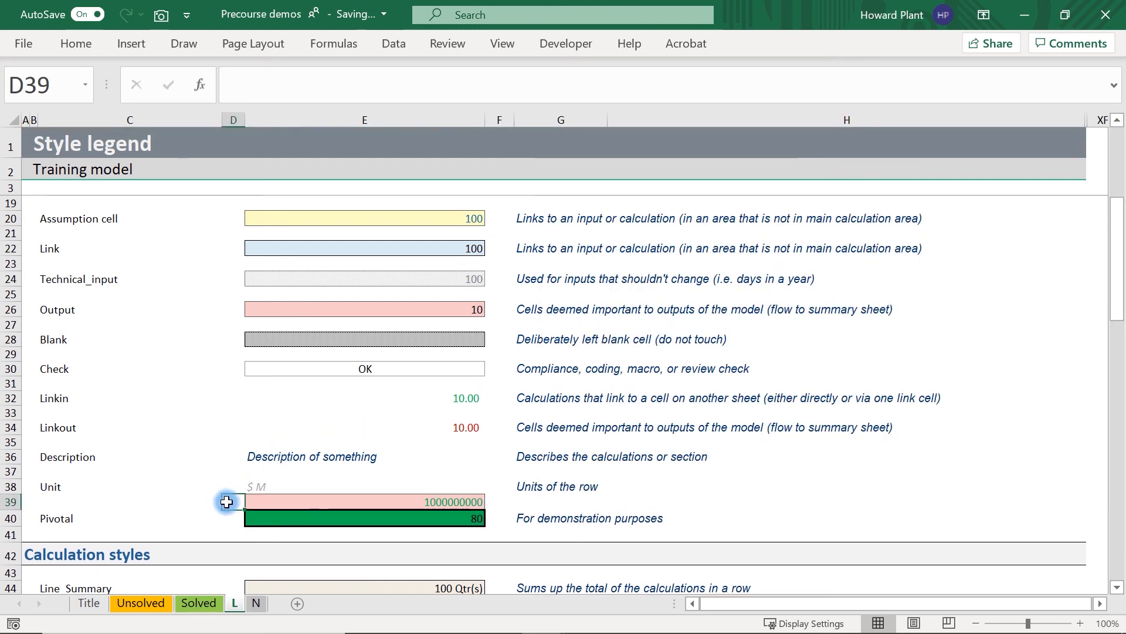
{"action": "left_click", "coordinate": [256, 502]}
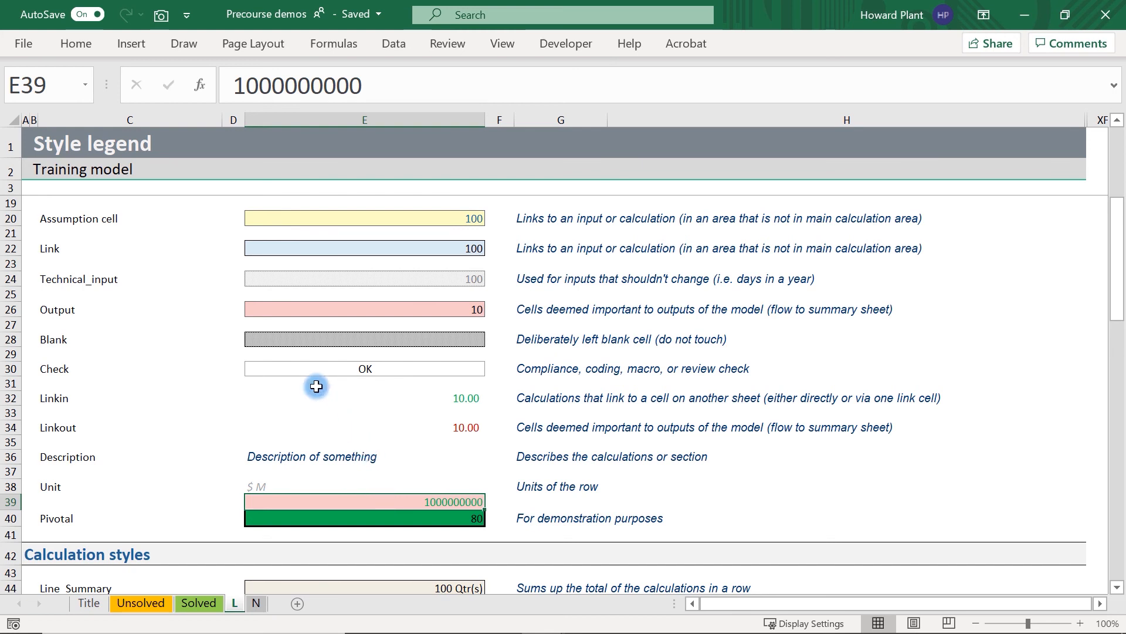
Modify the Output cell style to use the standard purple background fill and save the style
{"action": "left_click", "coordinate": [89, 44]}
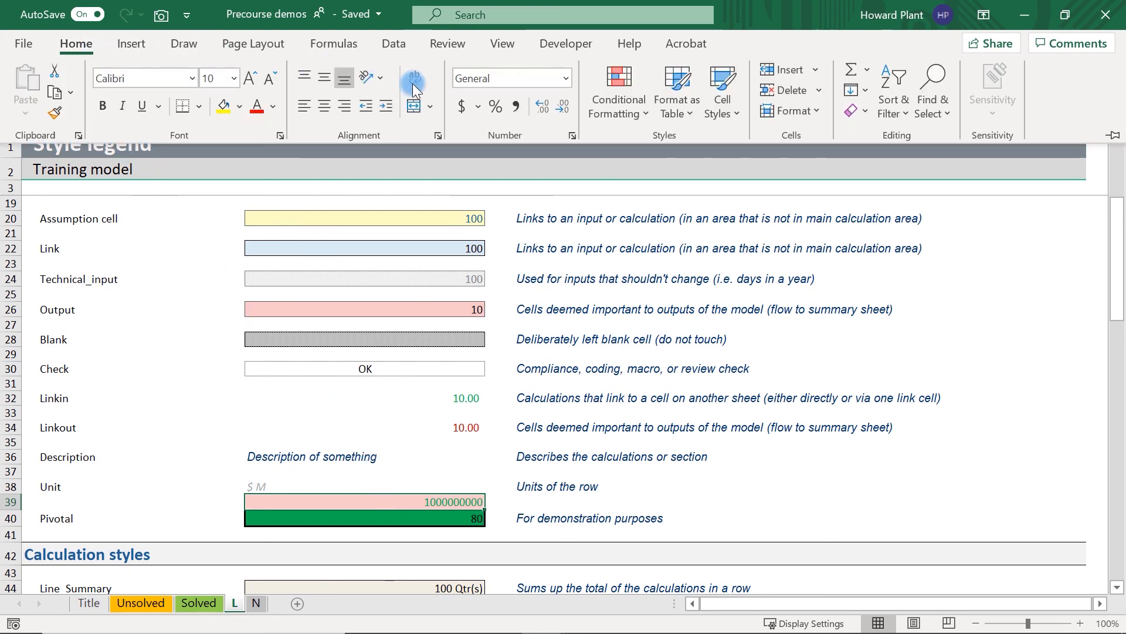
{"action": "left_click", "coordinate": [729, 111]}
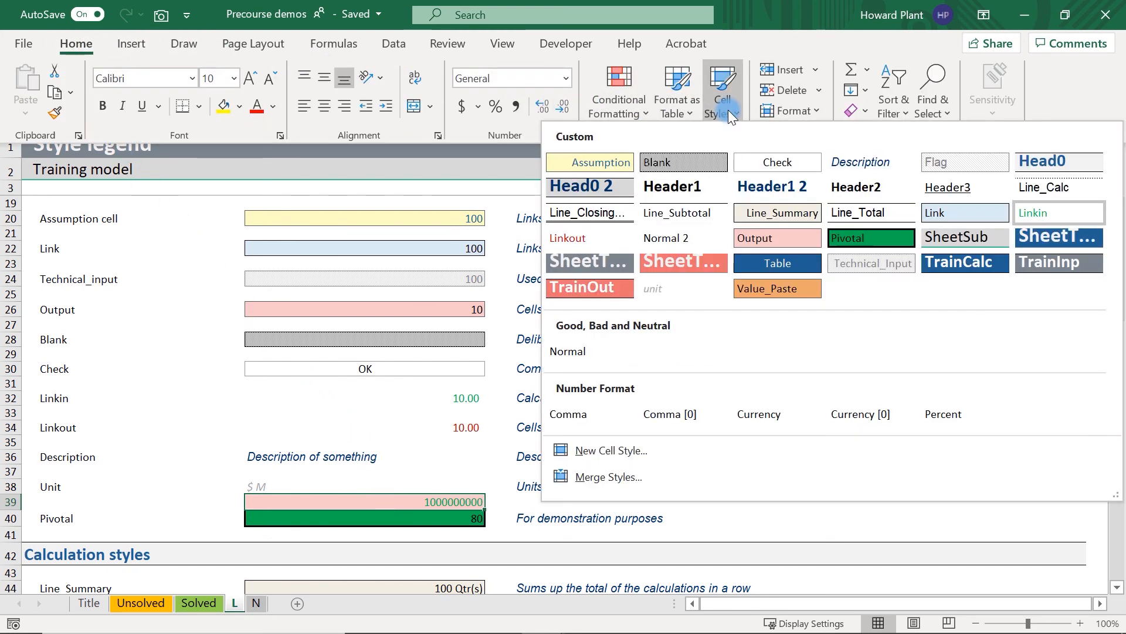
{"action": "right_click", "coordinate": [766, 236]}
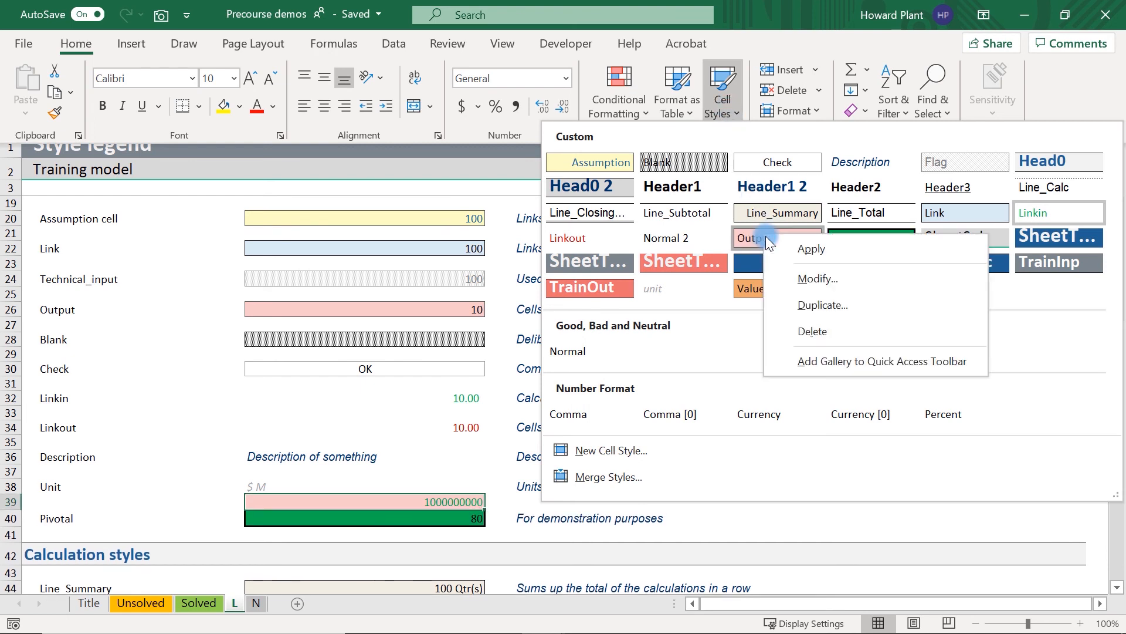
{"action": "left_click", "coordinate": [817, 279]}
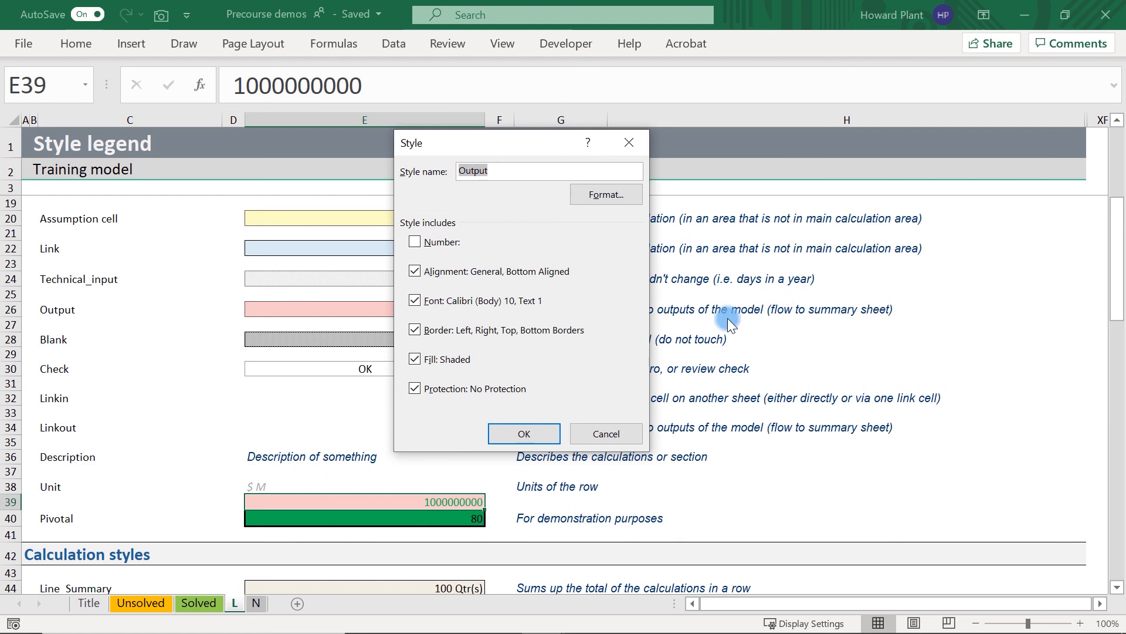
{"action": "left_click", "coordinate": [587, 201]}
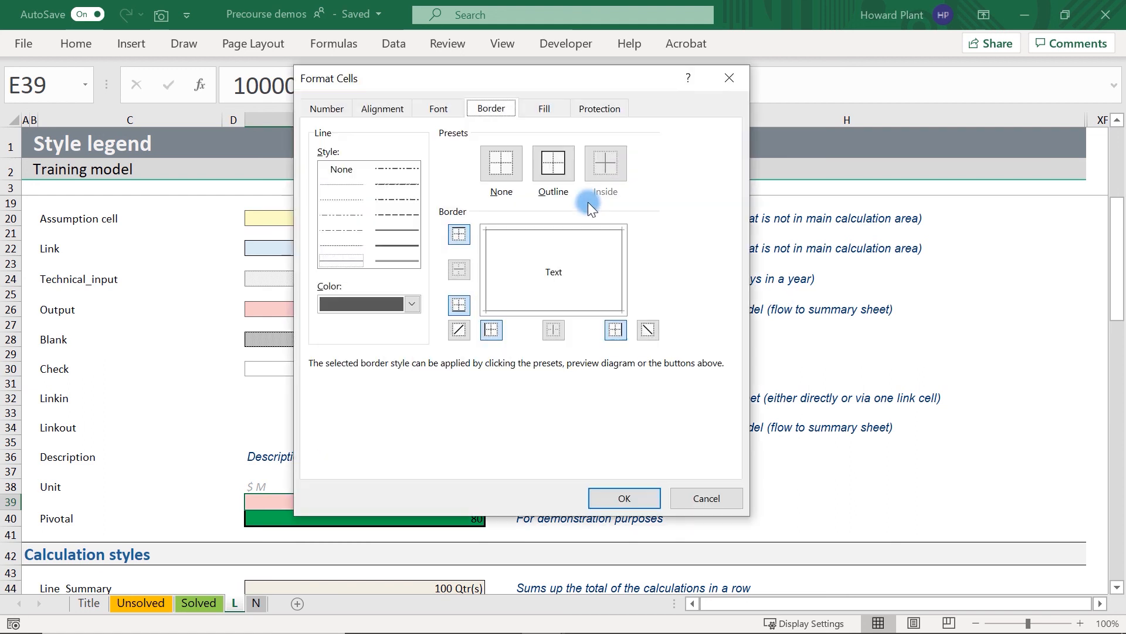
{"action": "left_click", "coordinate": [545, 111]}
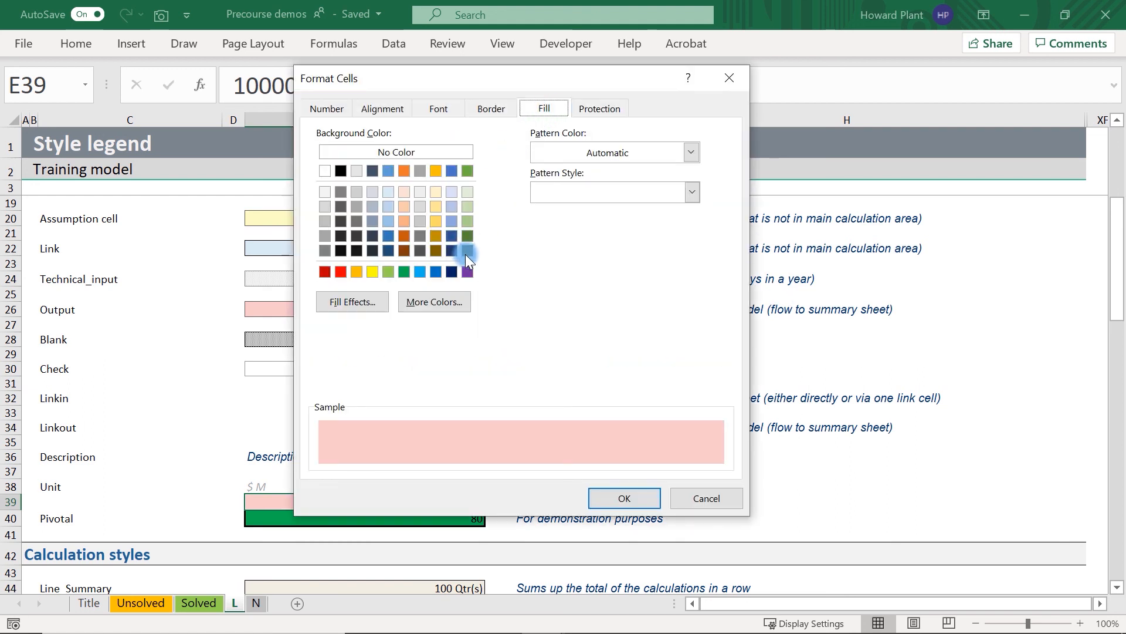
{"action": "left_click", "coordinate": [466, 270]}
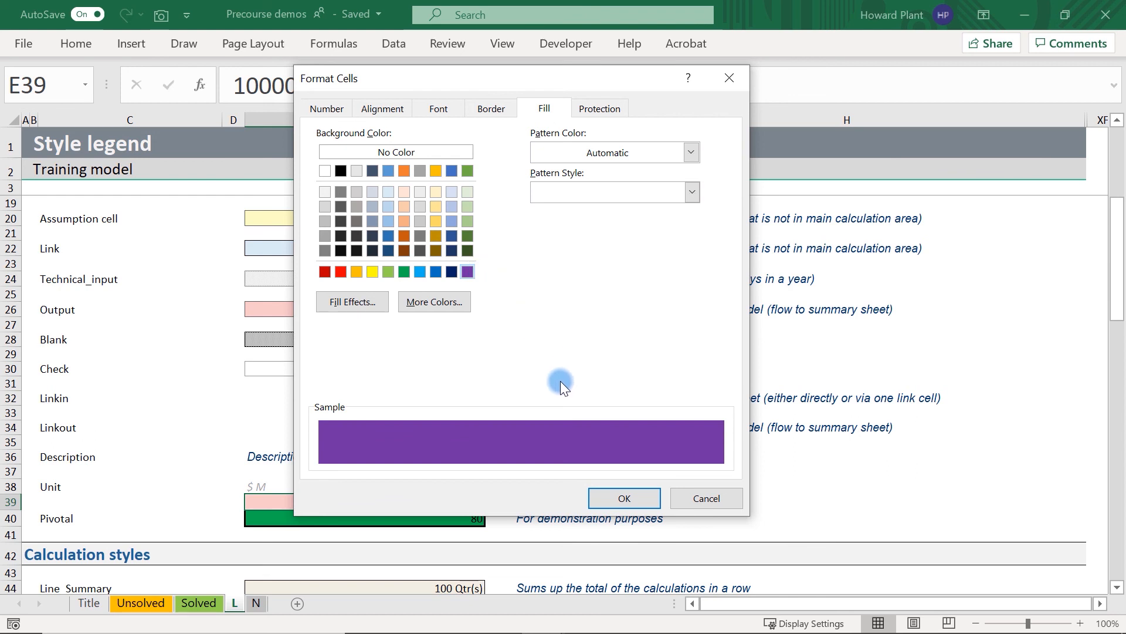
{"action": "left_click", "coordinate": [599, 494]}
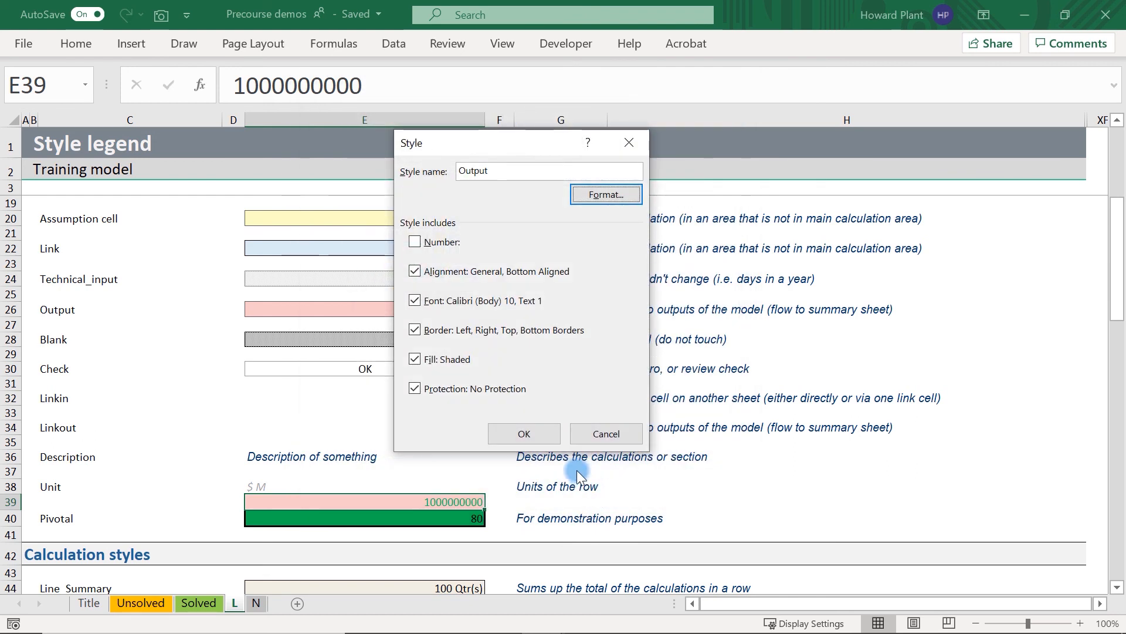
{"action": "left_click", "coordinate": [548, 436]}
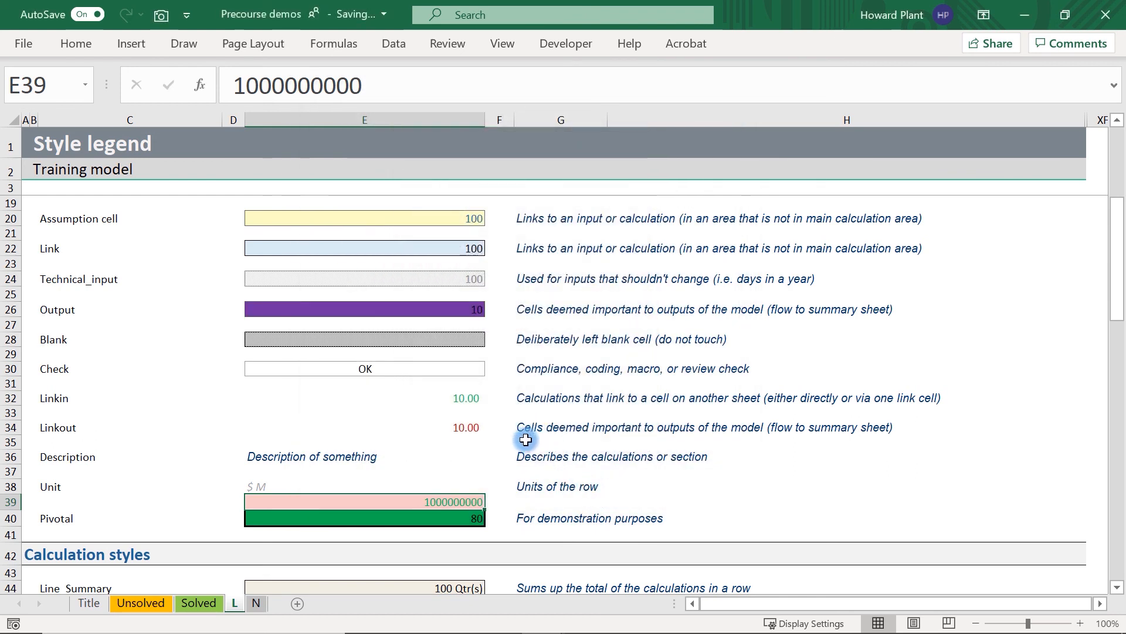